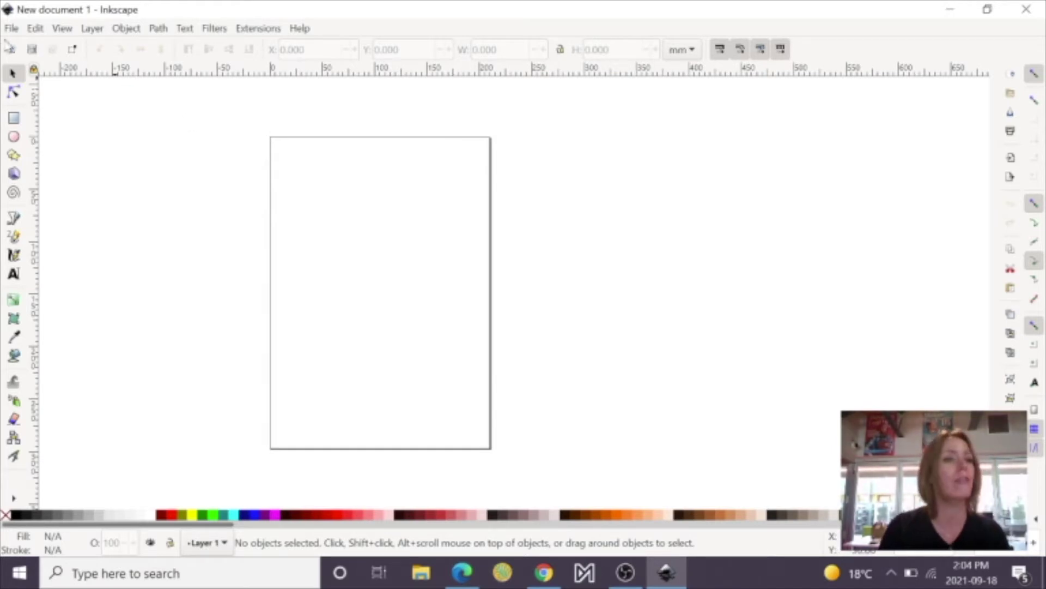
Step: Set the document units to inches with 3 in width and height, then zoom to the page
left_click(12, 29)
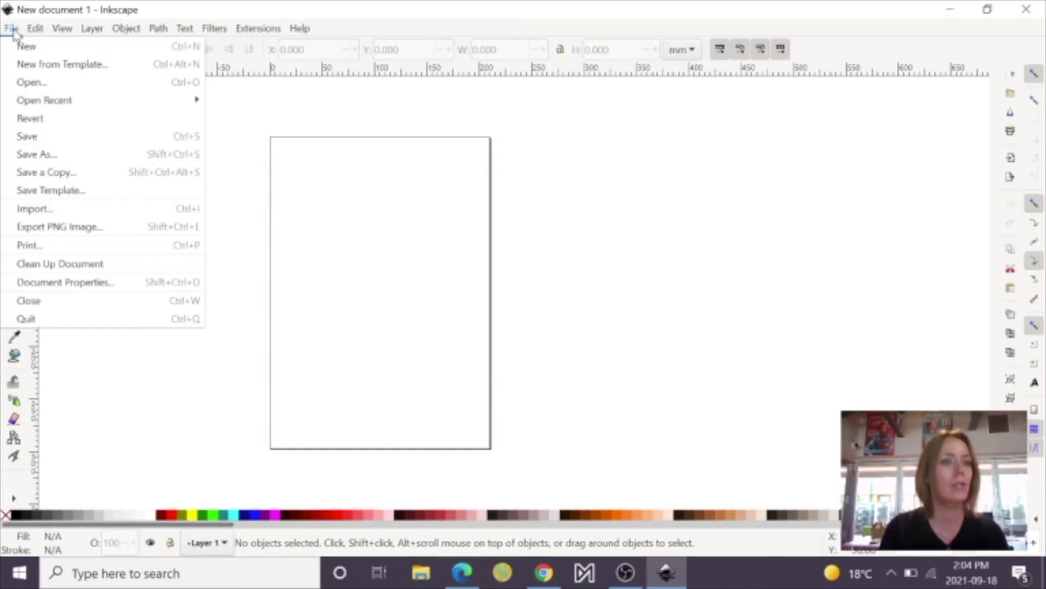
left_click(57, 287)
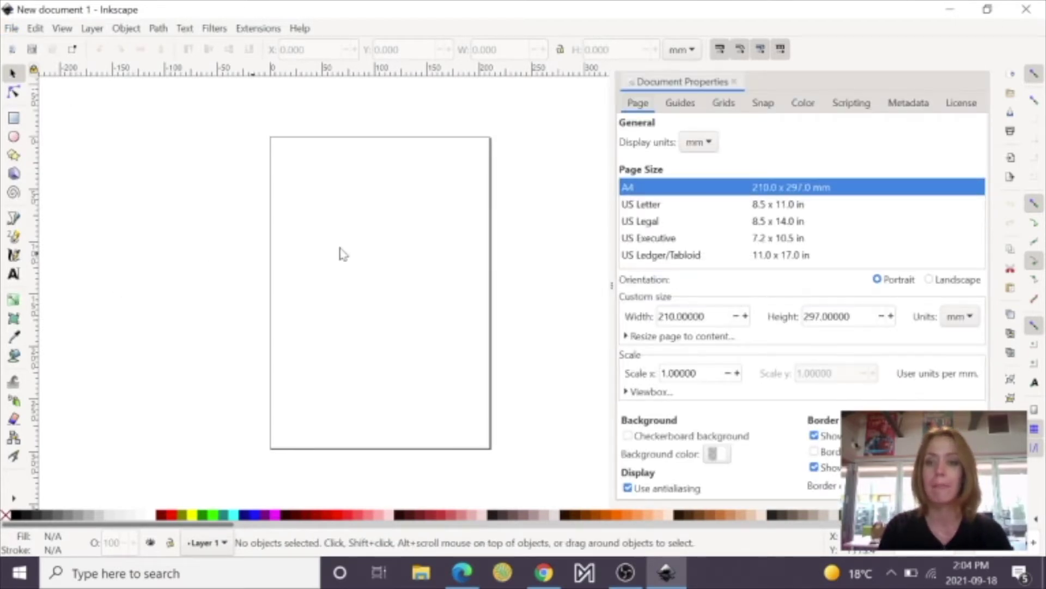
left_click(970, 317)
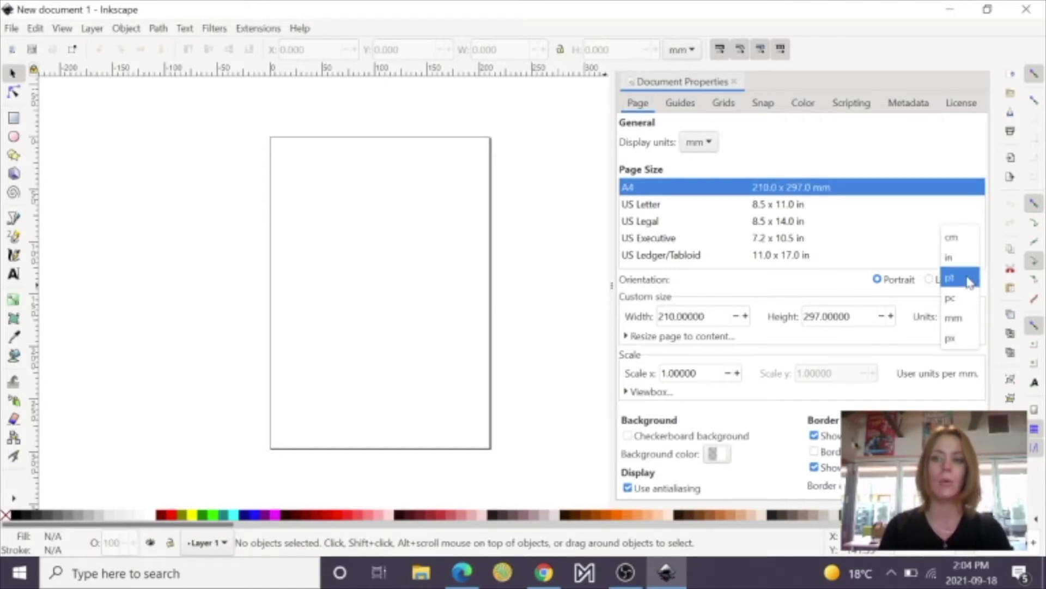
left_click(967, 260)
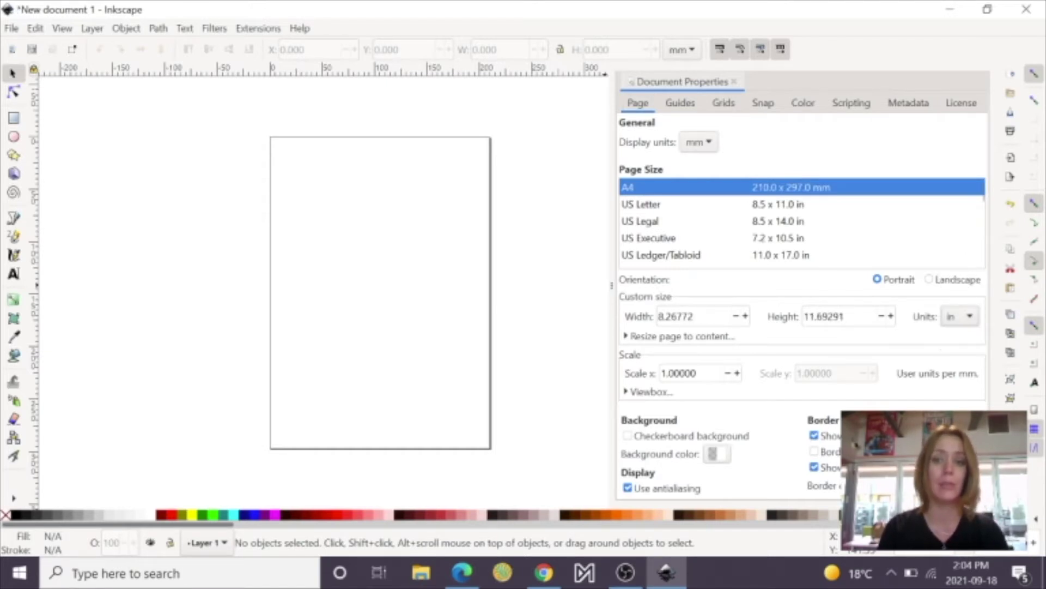
left_click_drag(693, 316, 648, 321)
type("3")
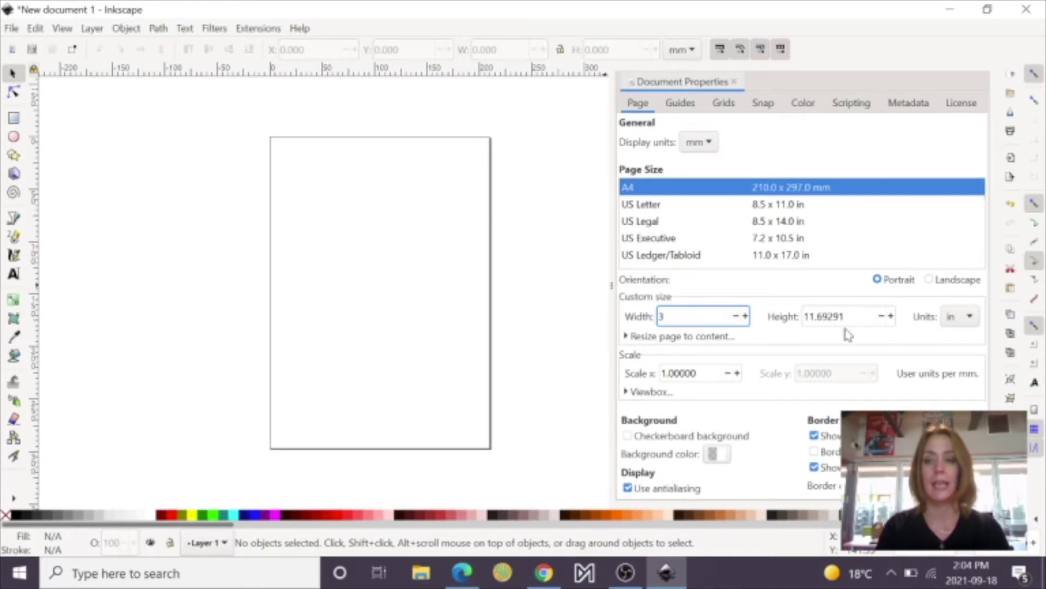
left_click(845, 316)
left_click_drag(845, 317, 787, 320)
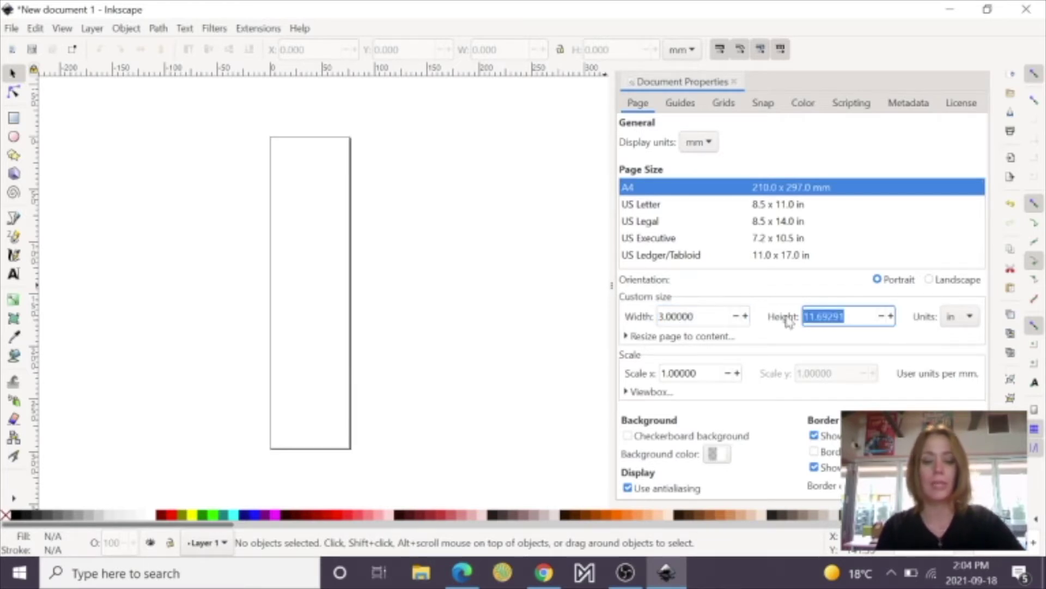
type("3")
key("Return")
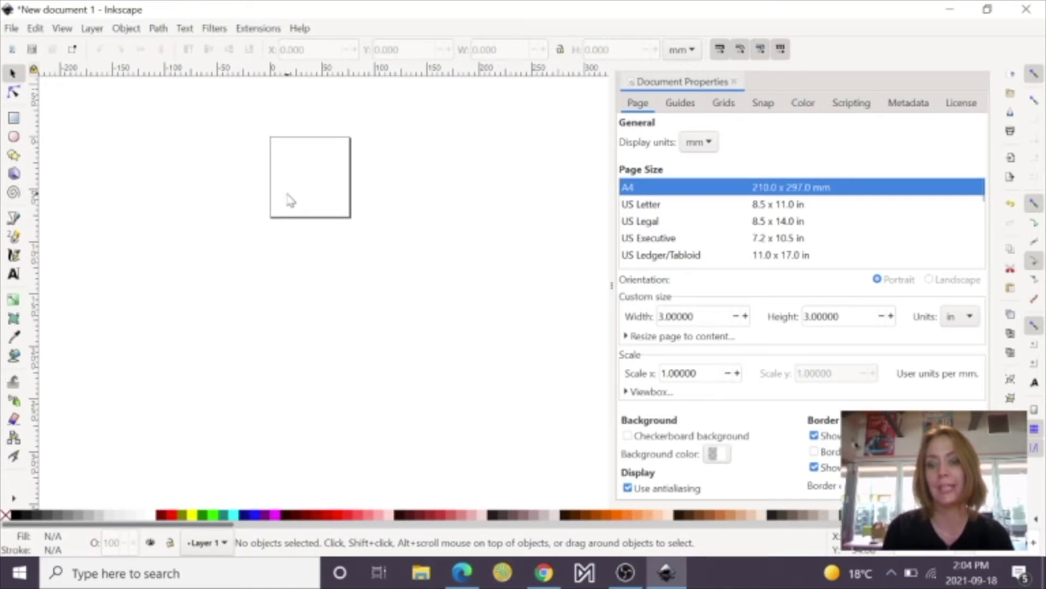
key("plus")
key("plus")
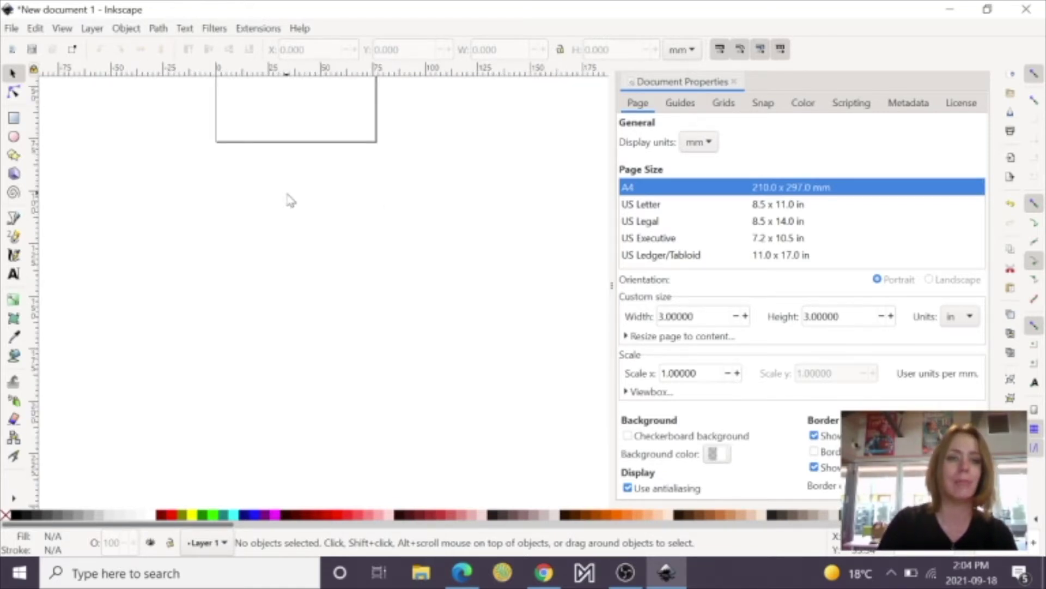
scroll(287, 200, "up", 2)
key("plus")
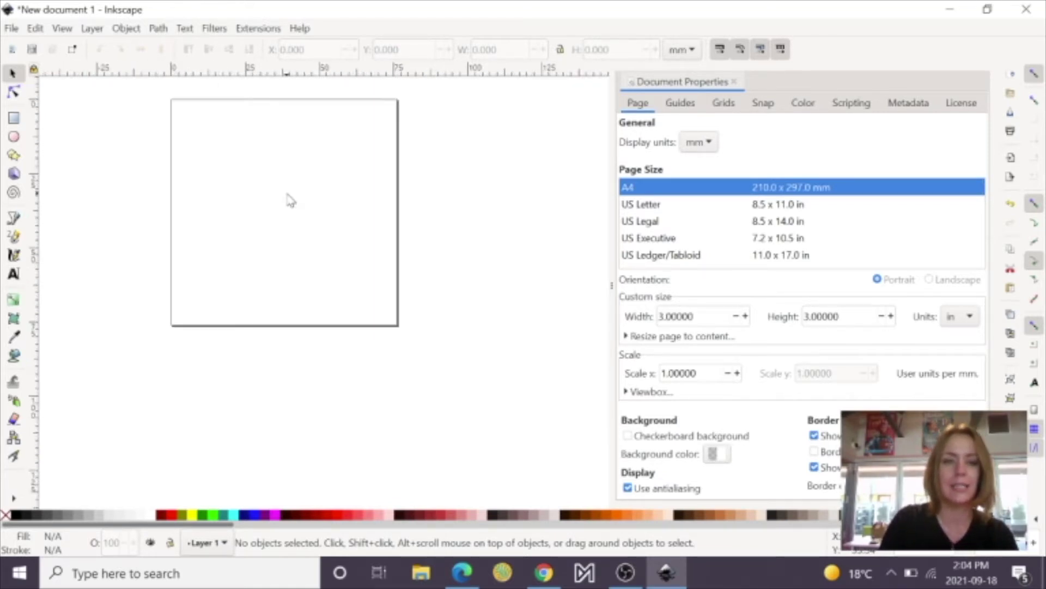
key("plus")
scroll(288, 200, "up", 3)
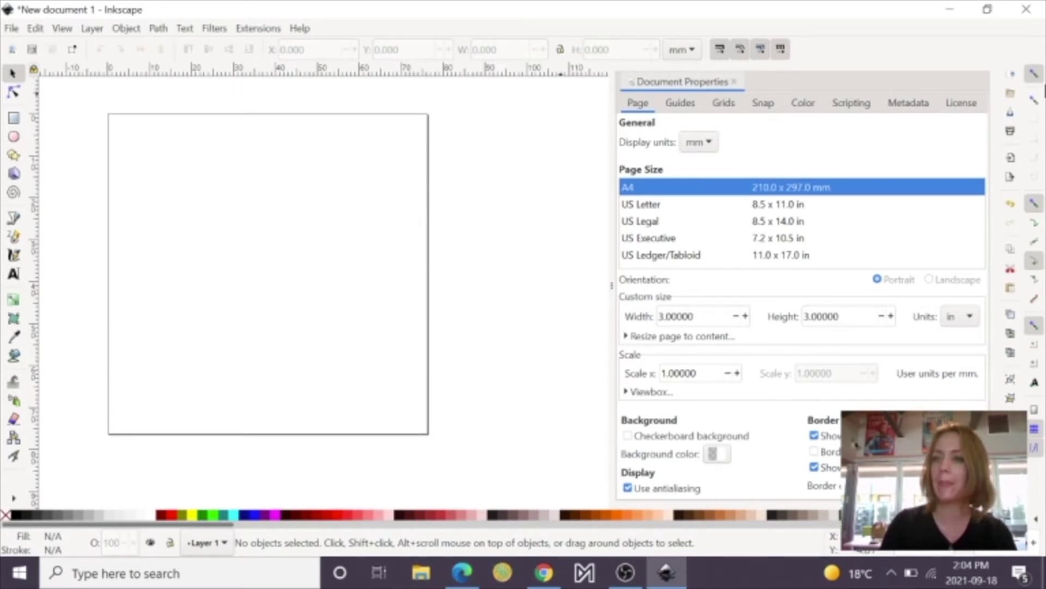
left_click(734, 82)
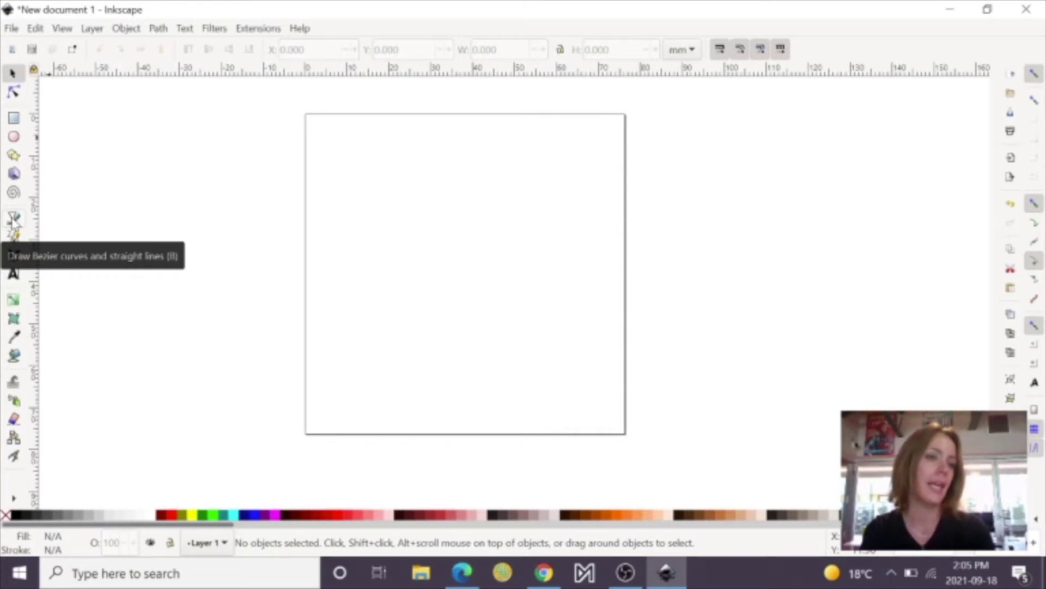
Step: Draw a circle across the page with the Ellipse tool and show its stroke paint settings
left_click(14, 137)
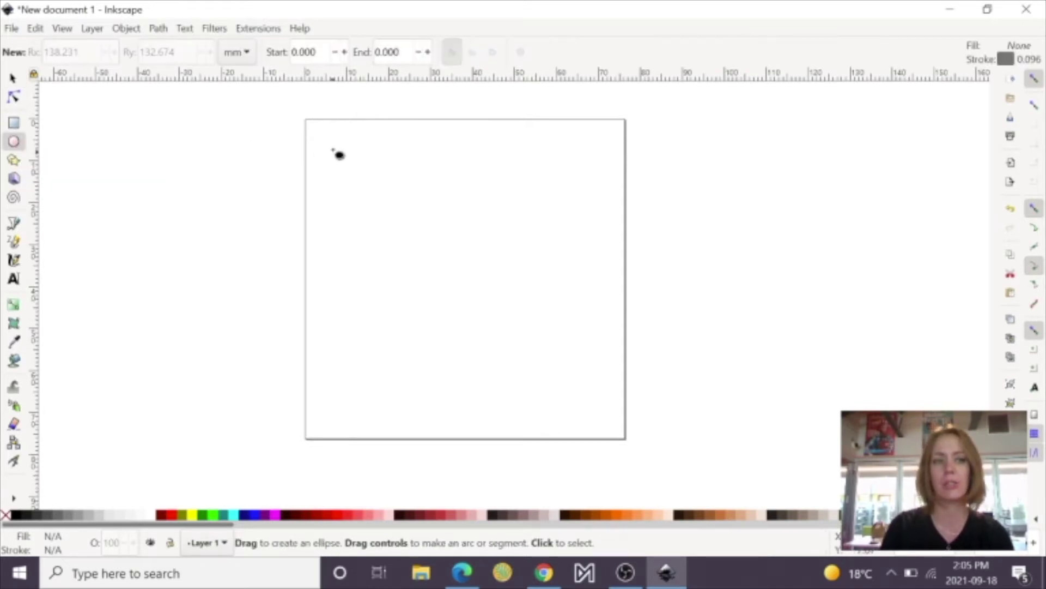
left_click_drag(319, 136, 618, 436)
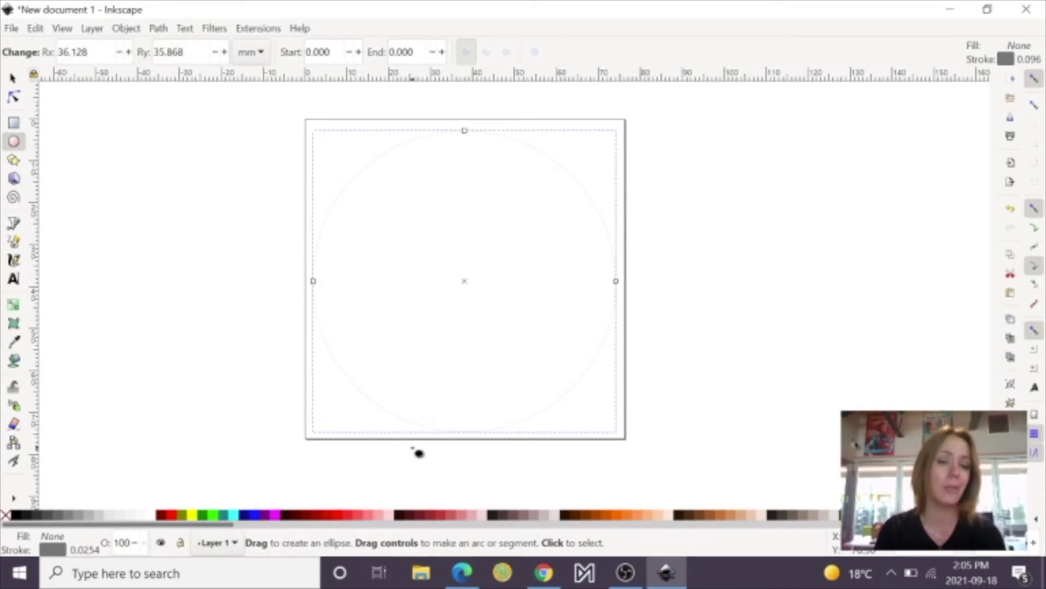
key("ctrl+shift+f")
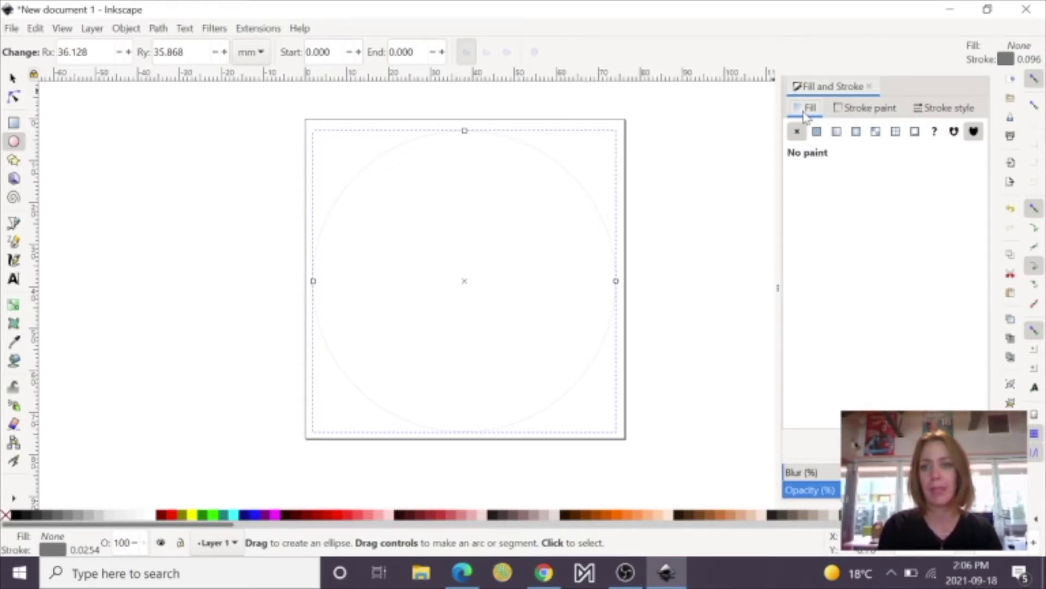
left_click(861, 115)
Step: Make the circle's stroke black and widen it to 3.625 mm
left_click_drag(853, 264, 851, 219)
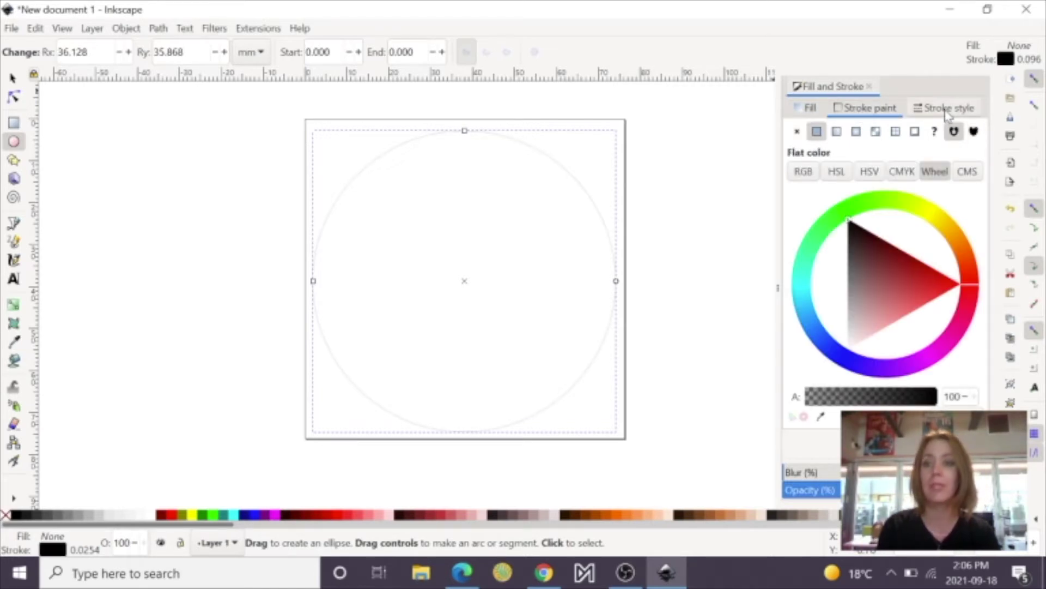
left_click(969, 115)
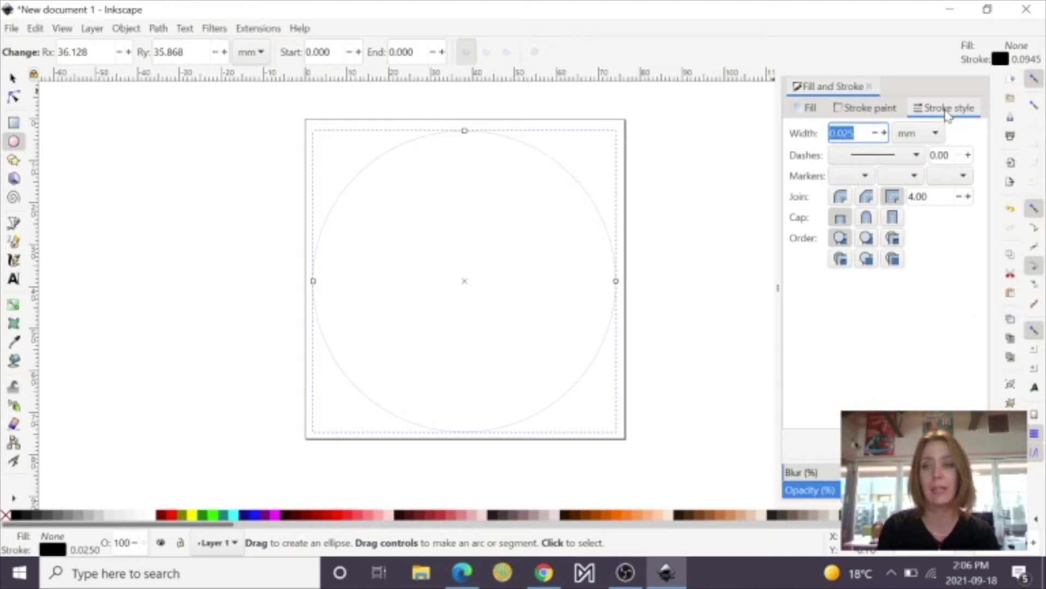
left_click(883, 133)
left_click(884, 133)
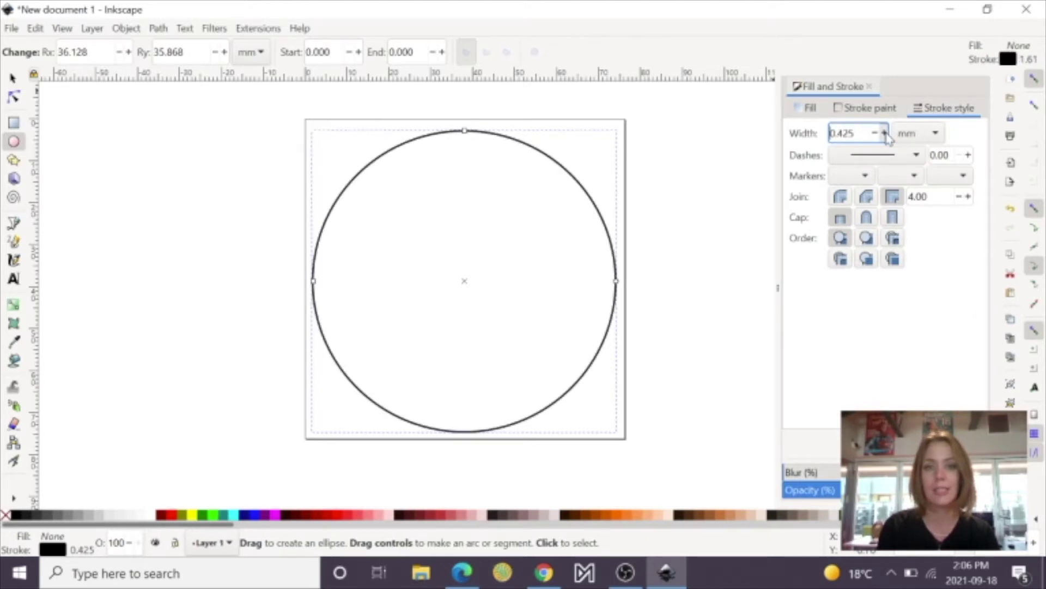
left_click(884, 133)
left_click(884, 133)
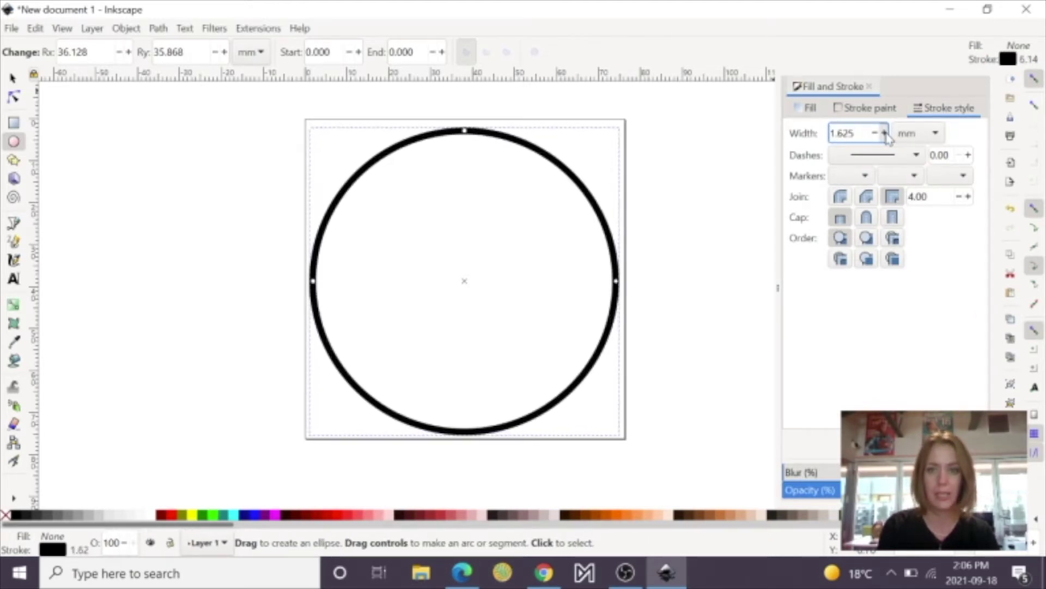
left_click(884, 133)
left_click(884, 133)
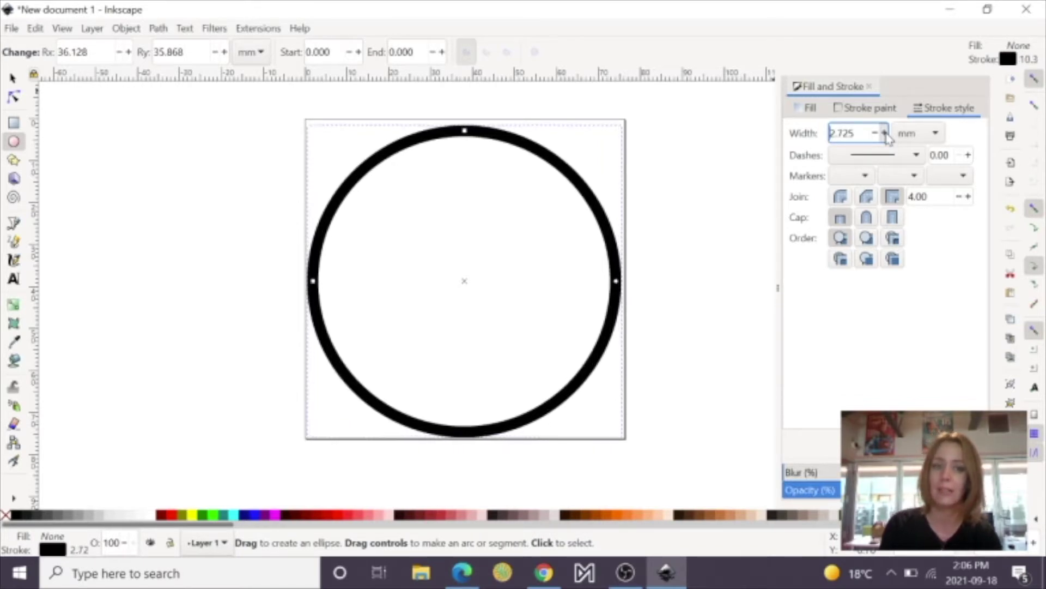
left_click(884, 132)
left_click(884, 132)
left_click(883, 133)
left_click(884, 133)
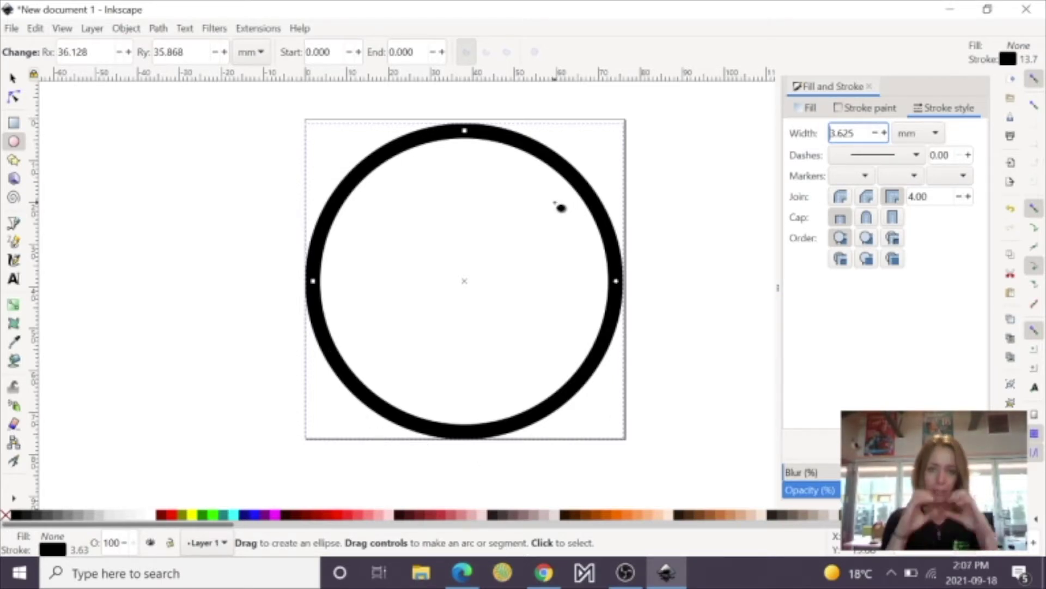
left_click(14, 77)
Step: Convert the circle to a path, then use Stroke to Path to make a filled ring
left_click(159, 28)
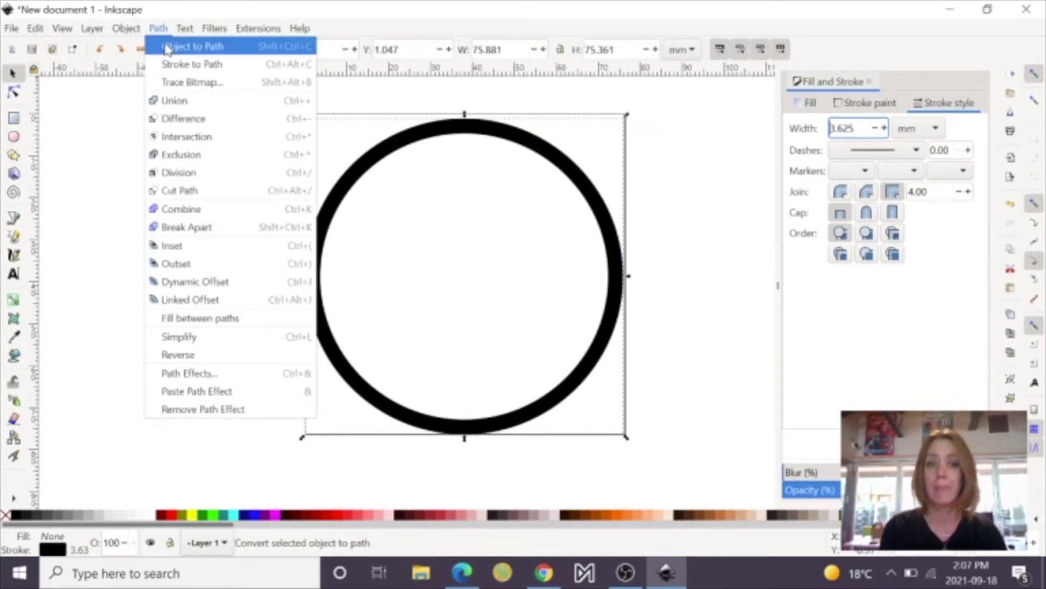
left_click(167, 49)
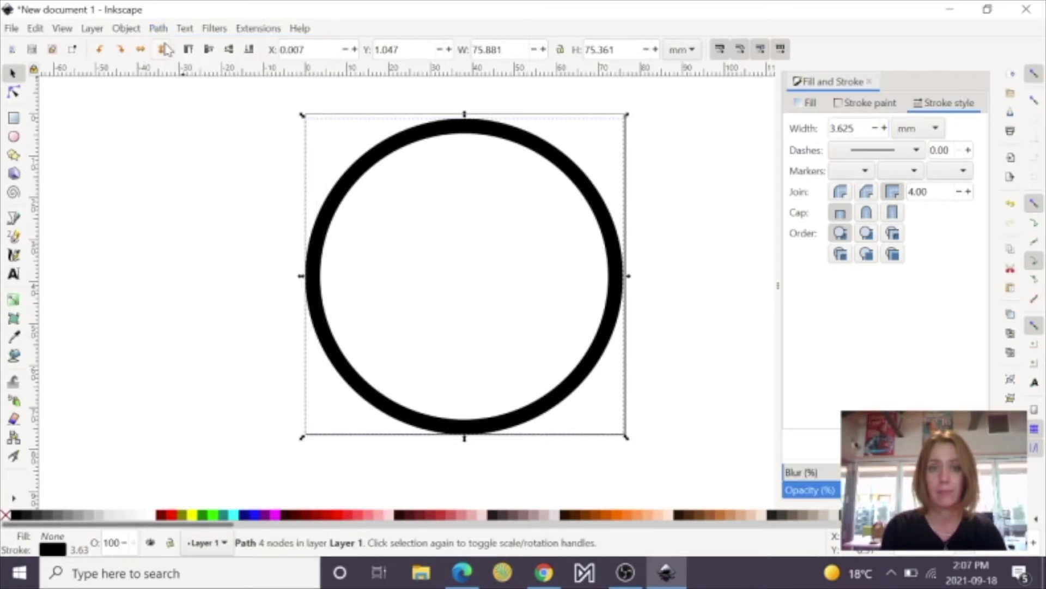
left_click(13, 91)
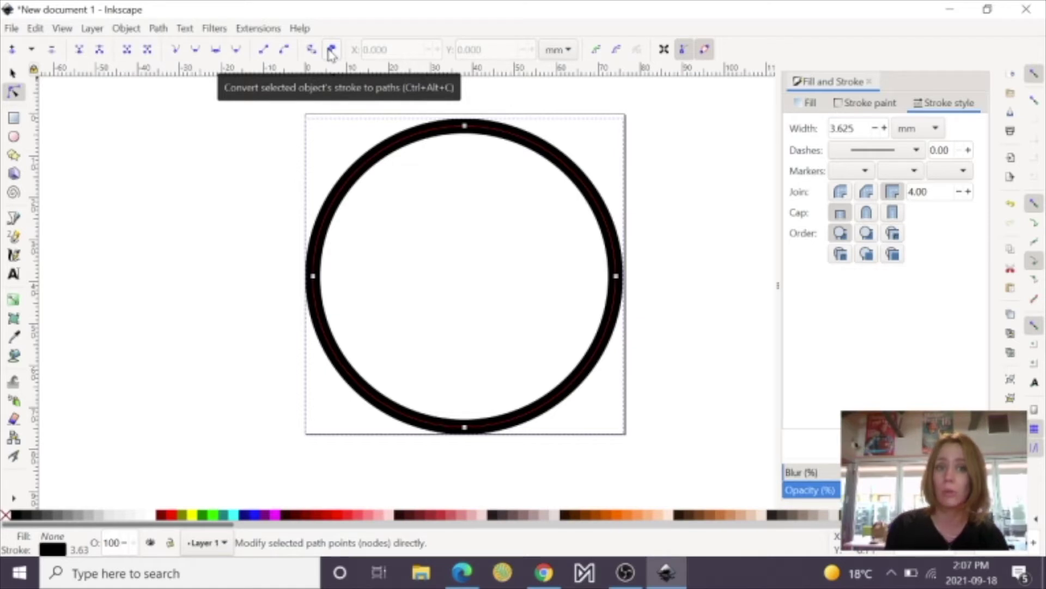
left_click(331, 51)
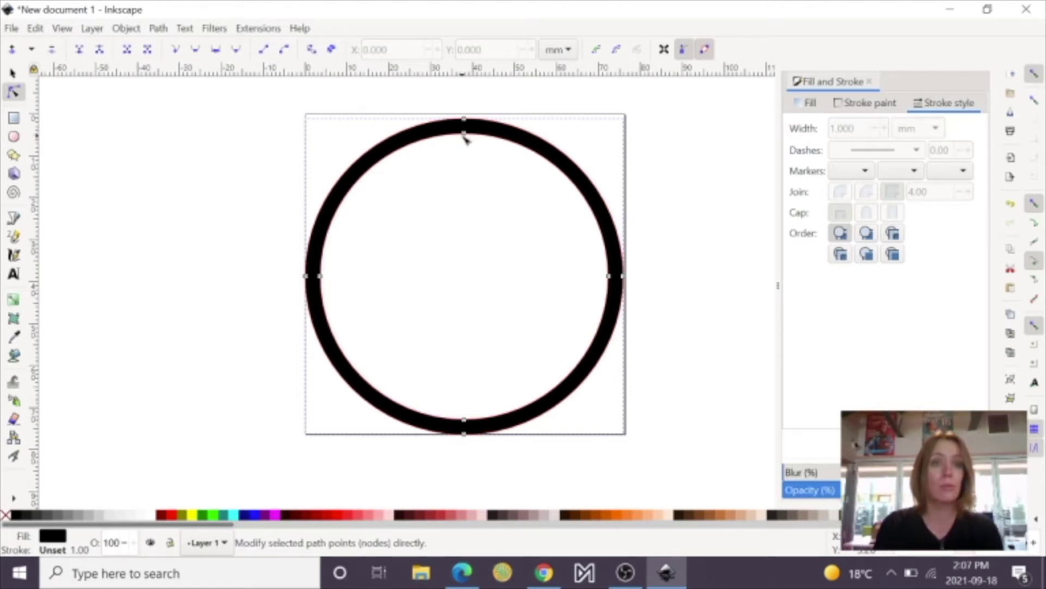
left_click(259, 28)
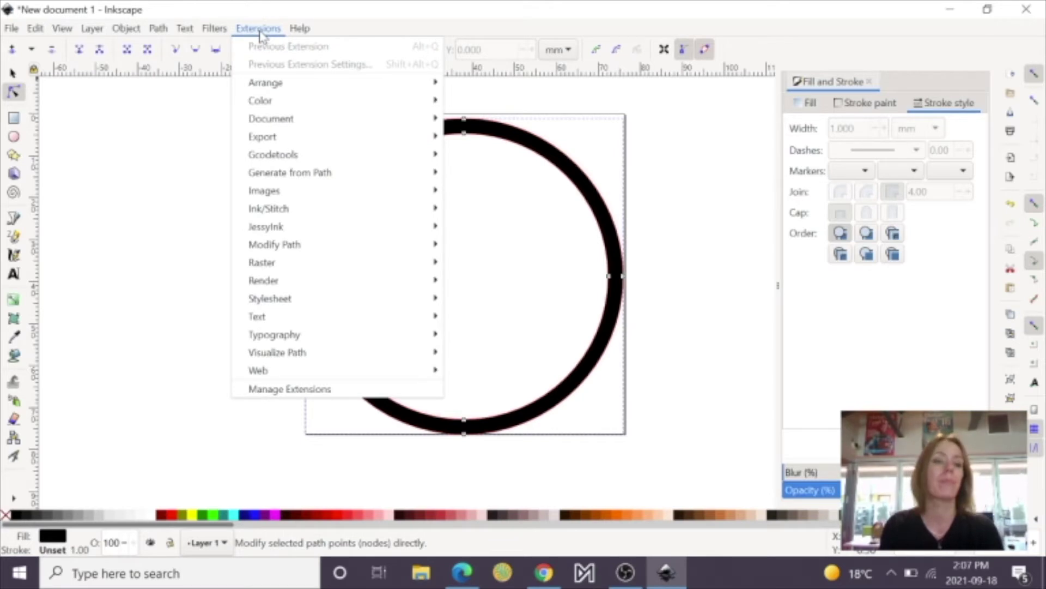
mouse_move(269, 209)
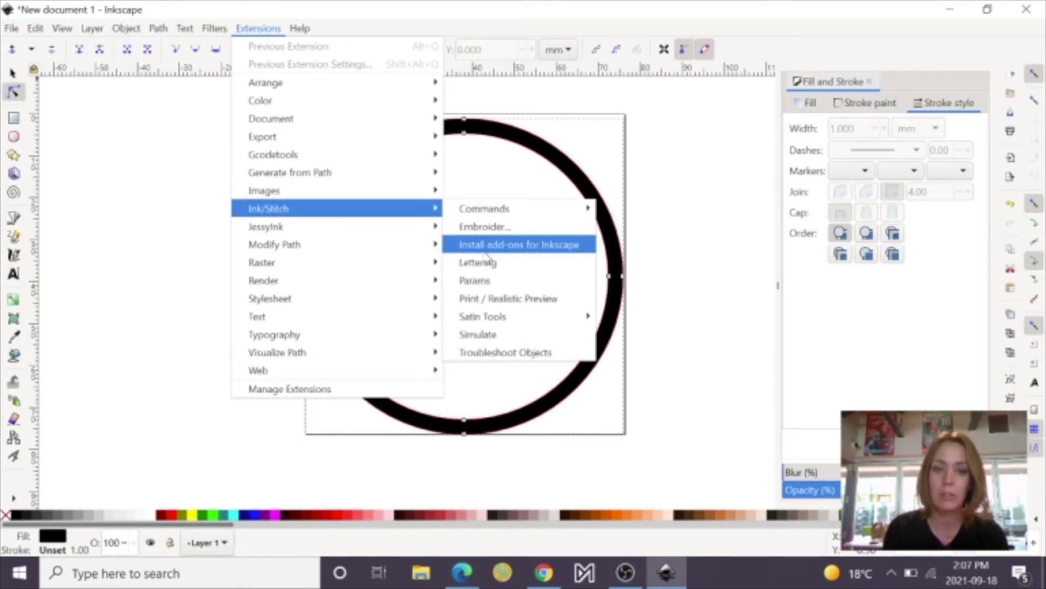
left_click(487, 340)
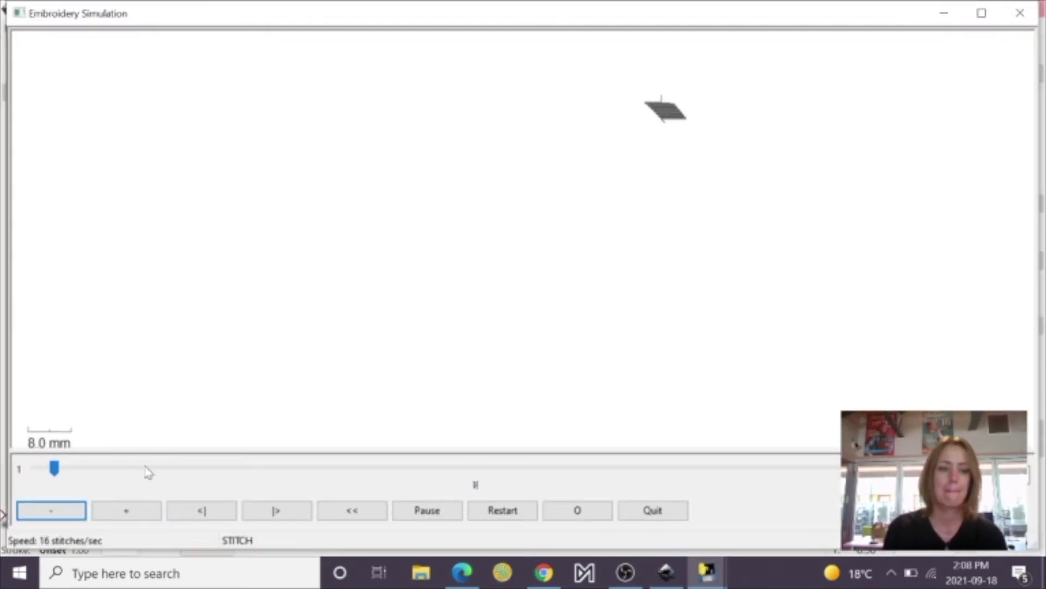
left_click(121, 512)
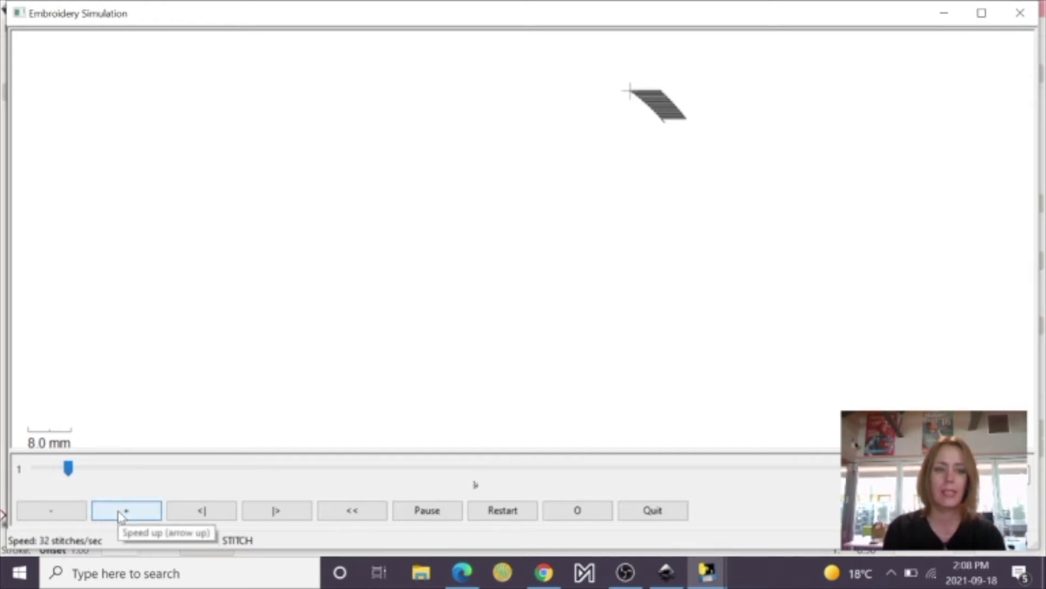
left_click(121, 513)
left_click(121, 512)
left_click(121, 512)
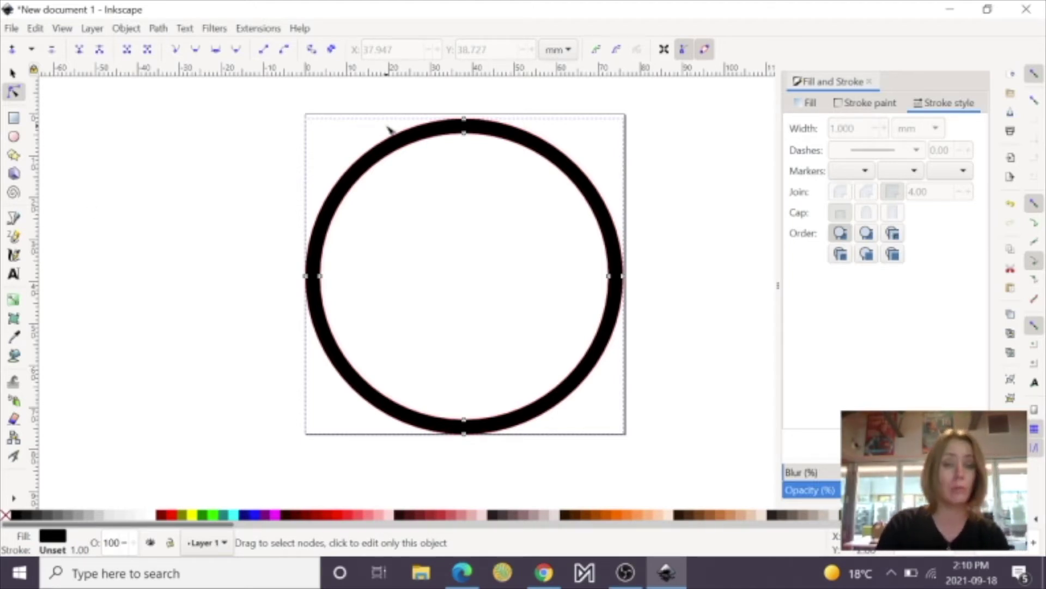
Step: Delete the thick black circle and draw a closed curved Bezier path around the page
left_click(9, 72)
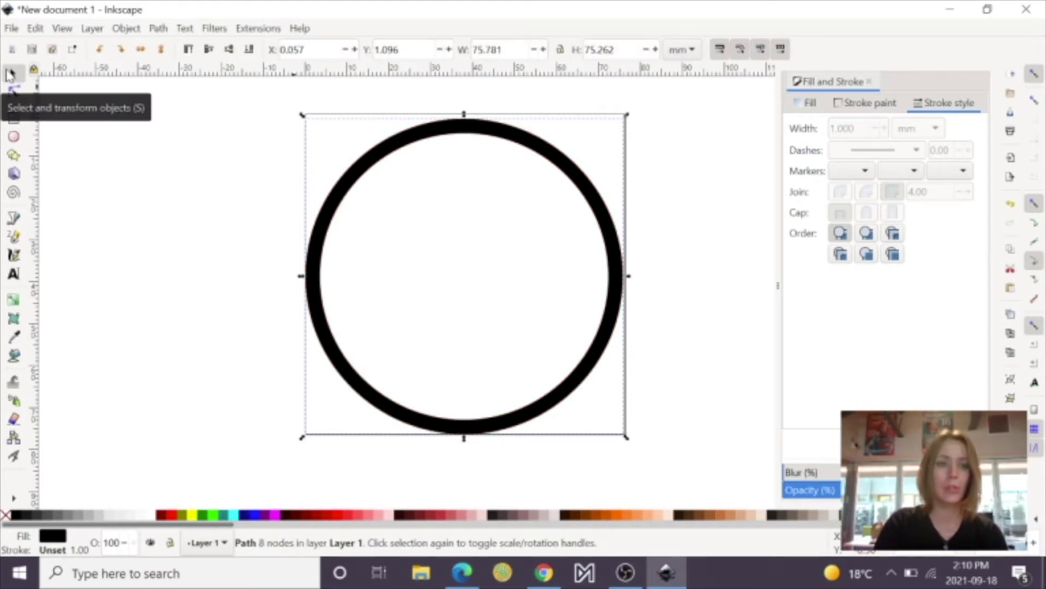
key("Delete")
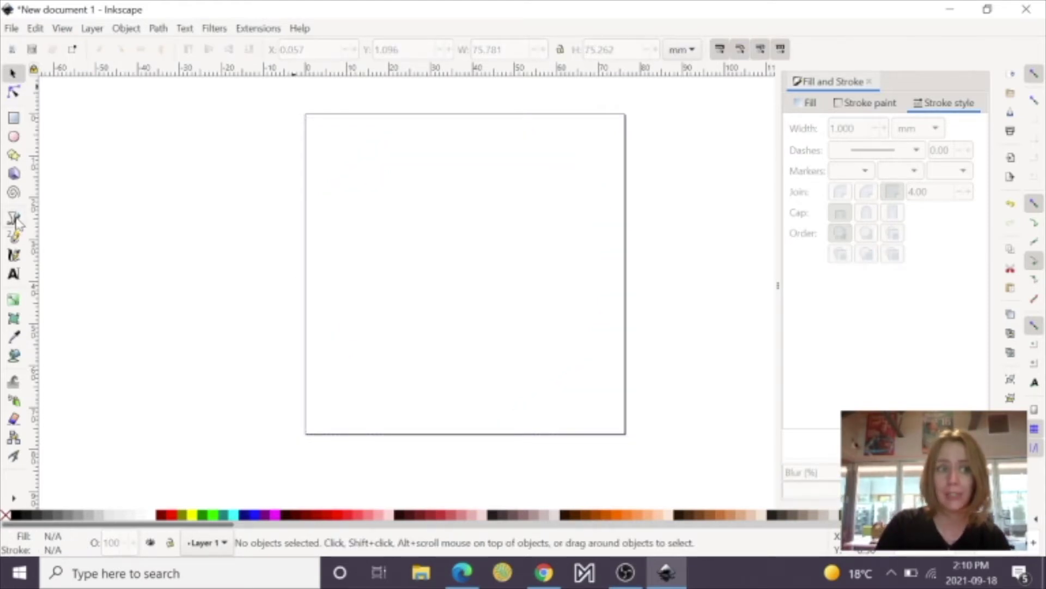
left_click(13, 218)
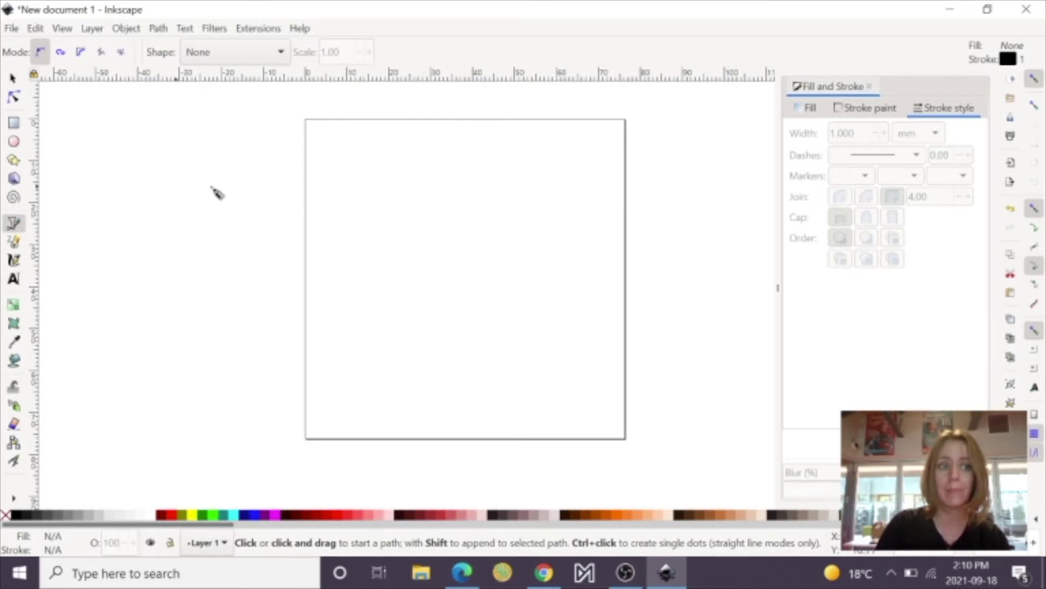
left_click(456, 134)
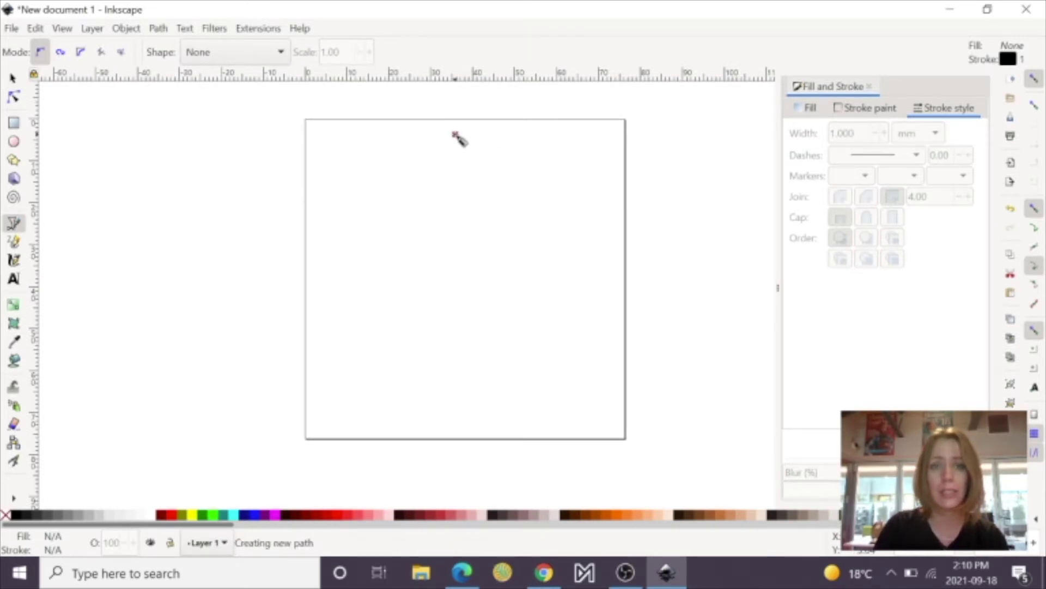
left_click_drag(589, 217, 594, 309)
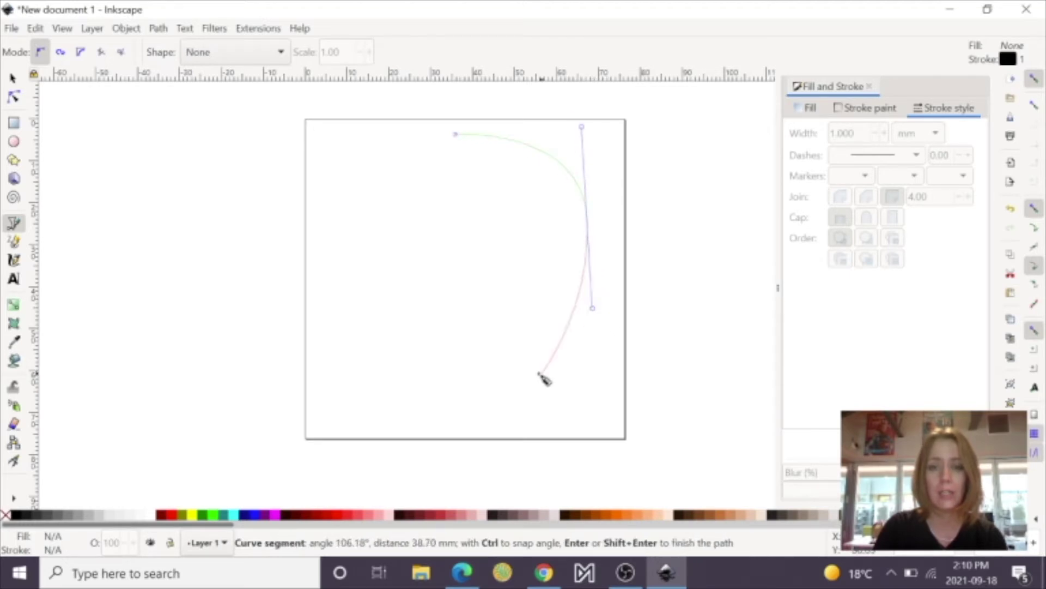
left_click_drag(512, 382, 397, 385)
left_click_drag(330, 378, 331, 245)
left_click_drag(343, 187, 440, 136)
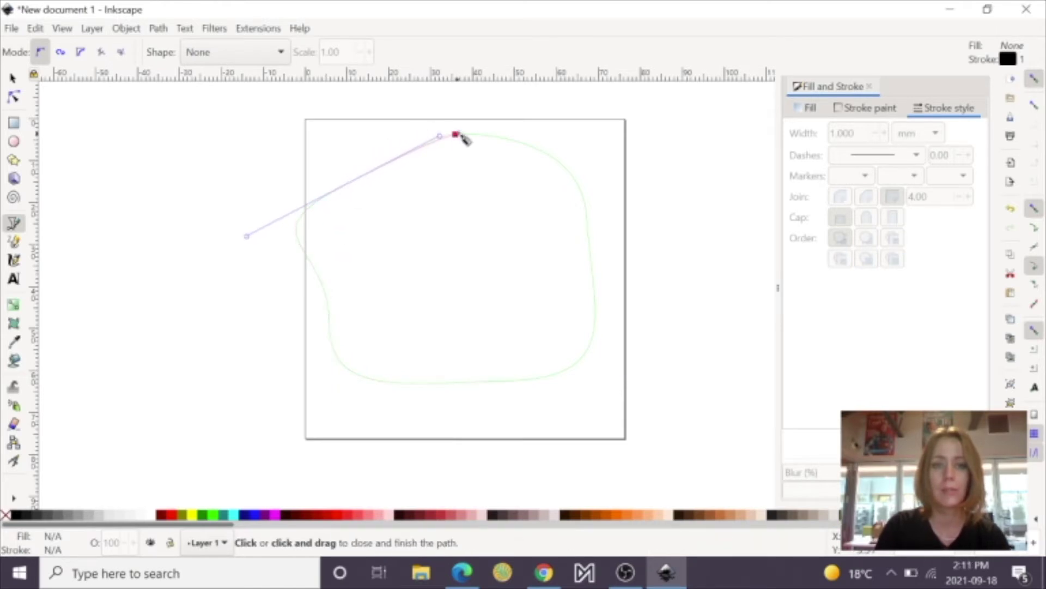
left_click(456, 135)
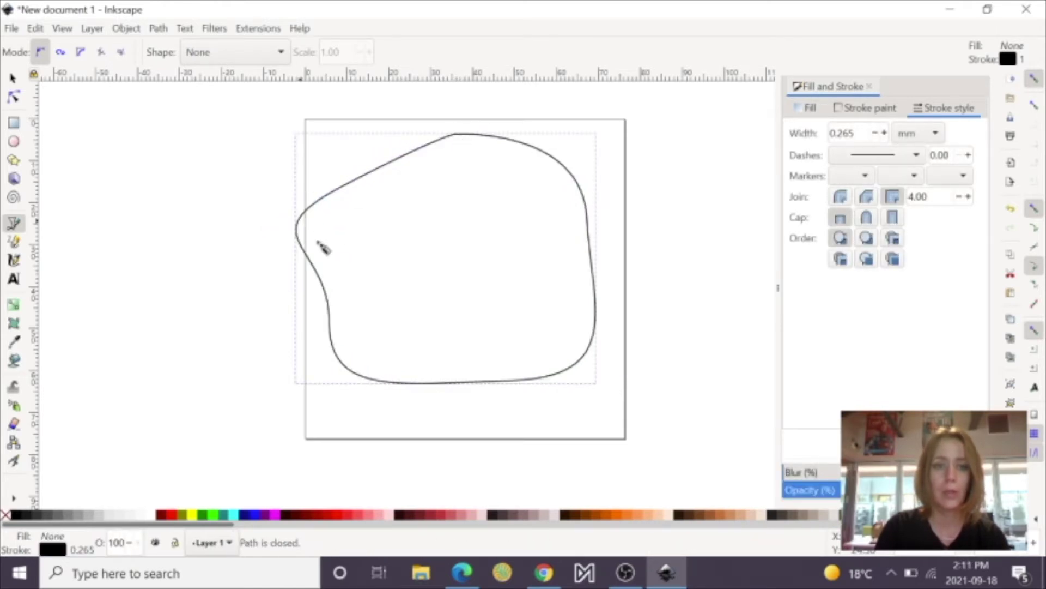
Step: Edit the path's nodes, removing the top bump node and adding a new top node
left_click(13, 97)
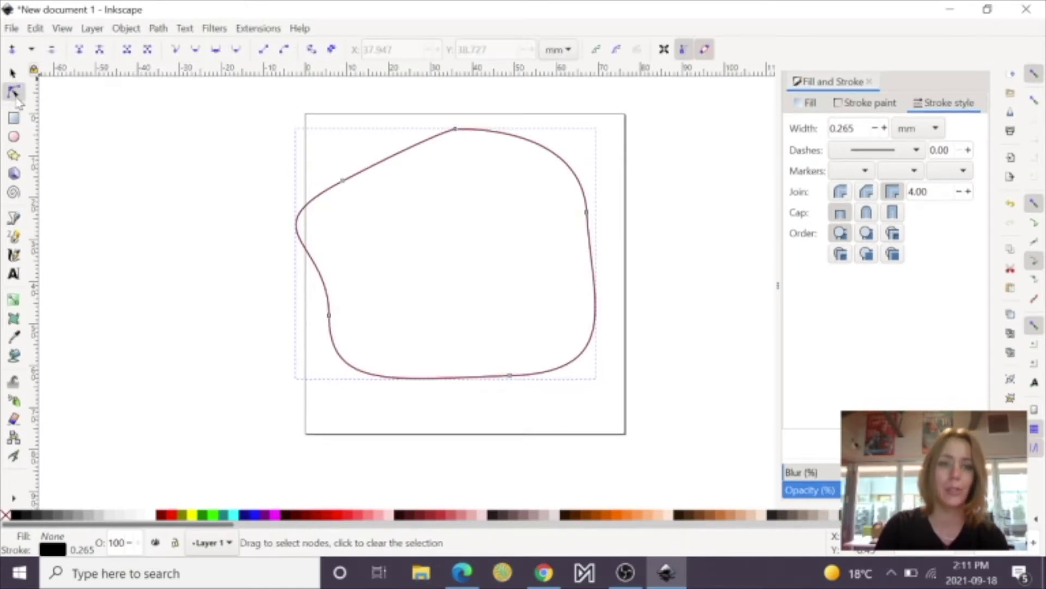
left_click(343, 174)
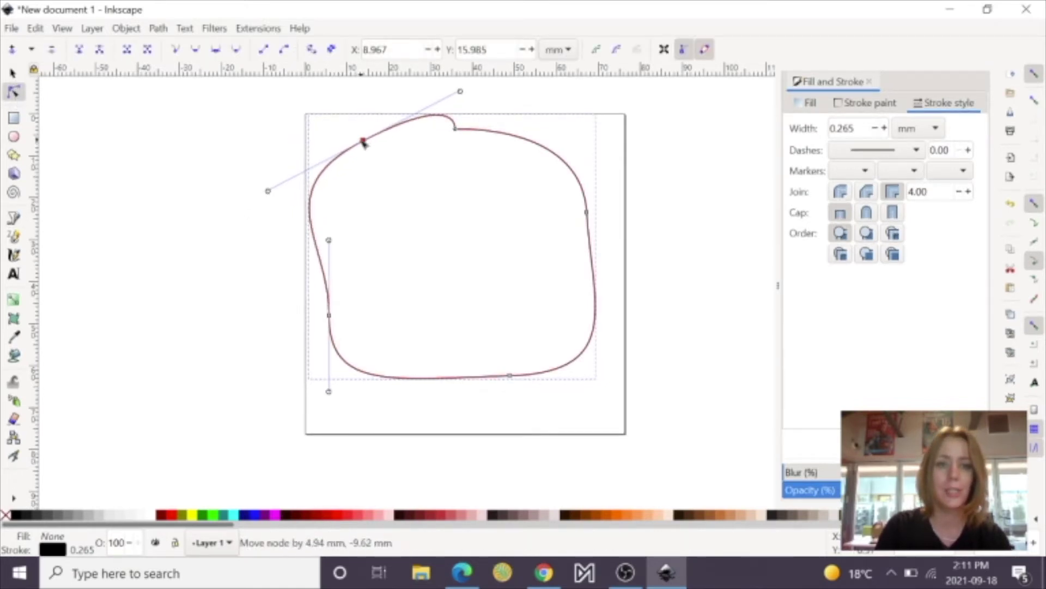
left_click_drag(357, 153, 362, 140)
left_click_drag(587, 214, 610, 230)
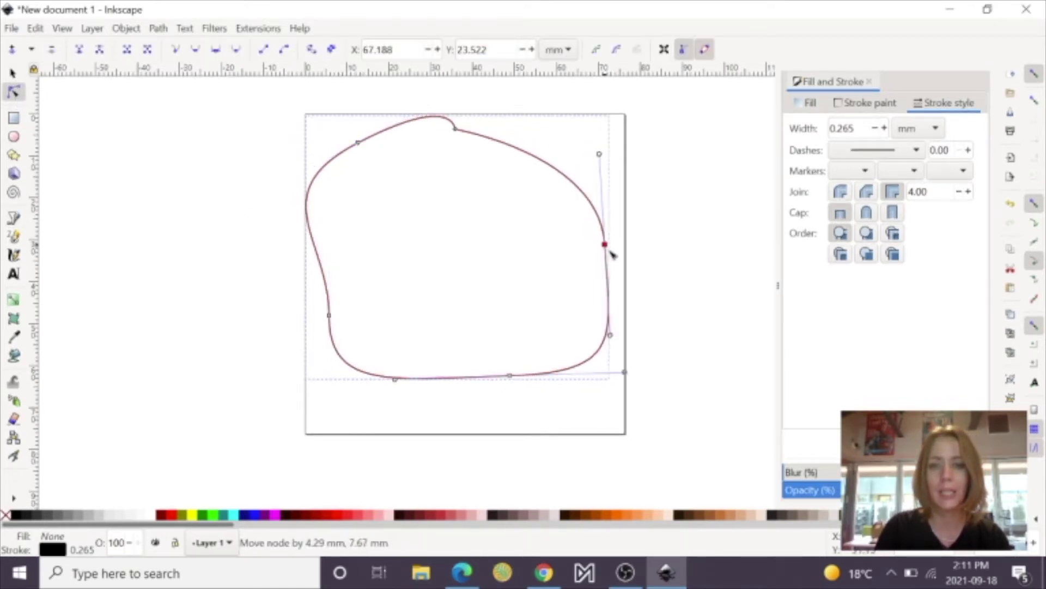
left_click(359, 142)
key("Delete")
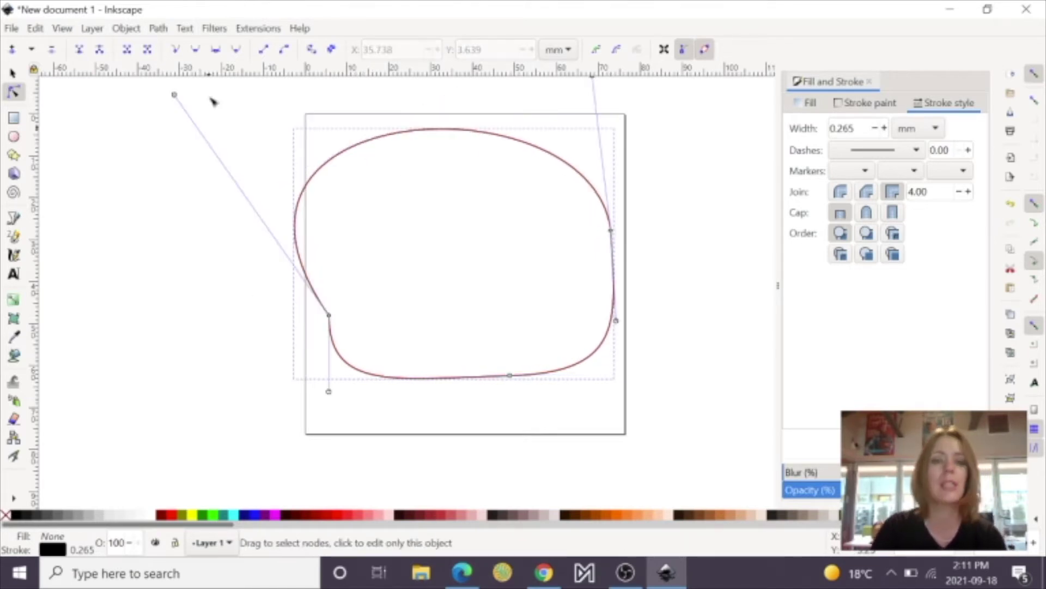
double_click(446, 132)
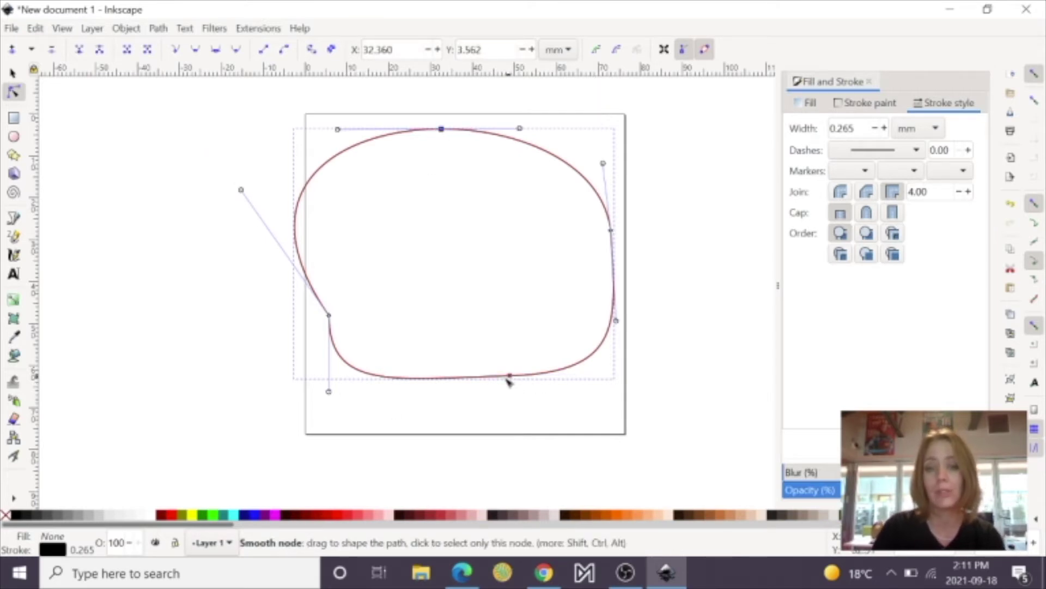
left_click_drag(510, 378, 470, 424)
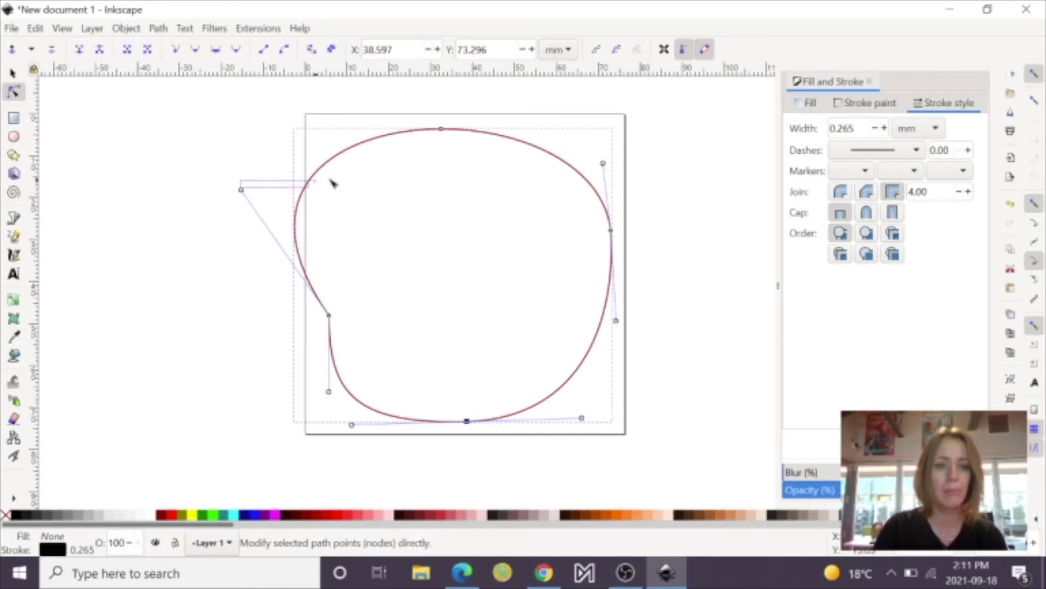
Step: Drag the remaining nodes to round the shape into a near-circle
left_click(253, 191)
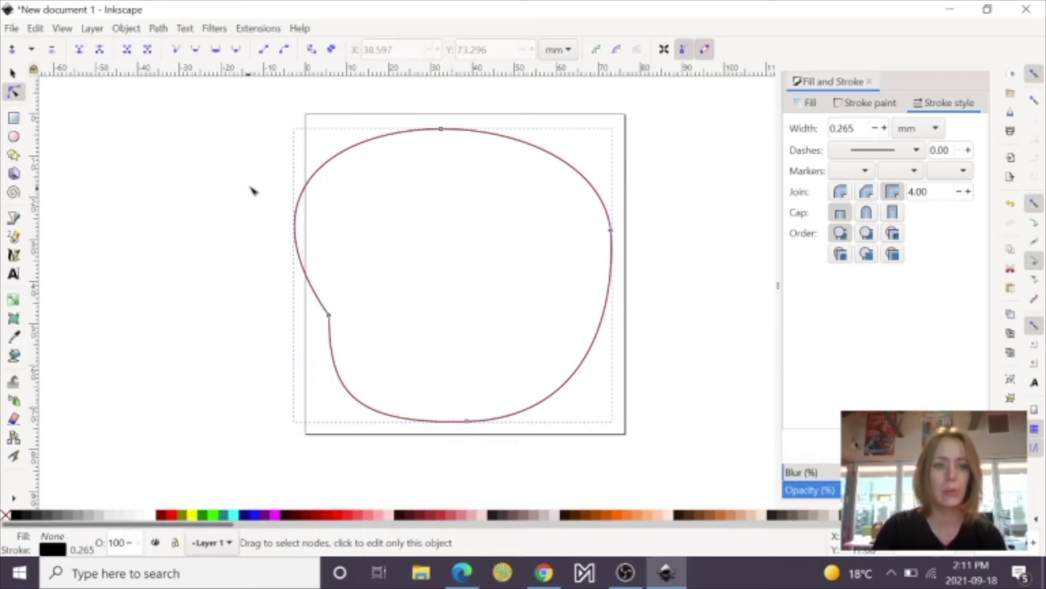
left_click(337, 327)
left_click_drag(442, 128, 467, 159)
left_click_drag(610, 189, 617, 203)
left_click_drag(611, 344, 618, 375)
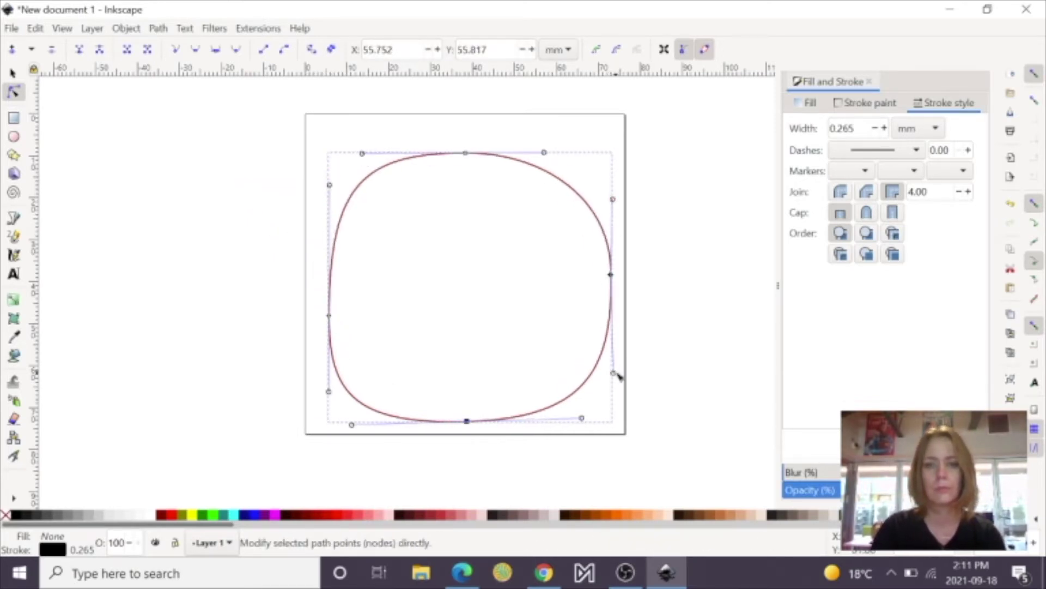
left_click_drag(329, 185, 326, 234)
left_click_drag(531, 422, 551, 431)
left_click(470, 153)
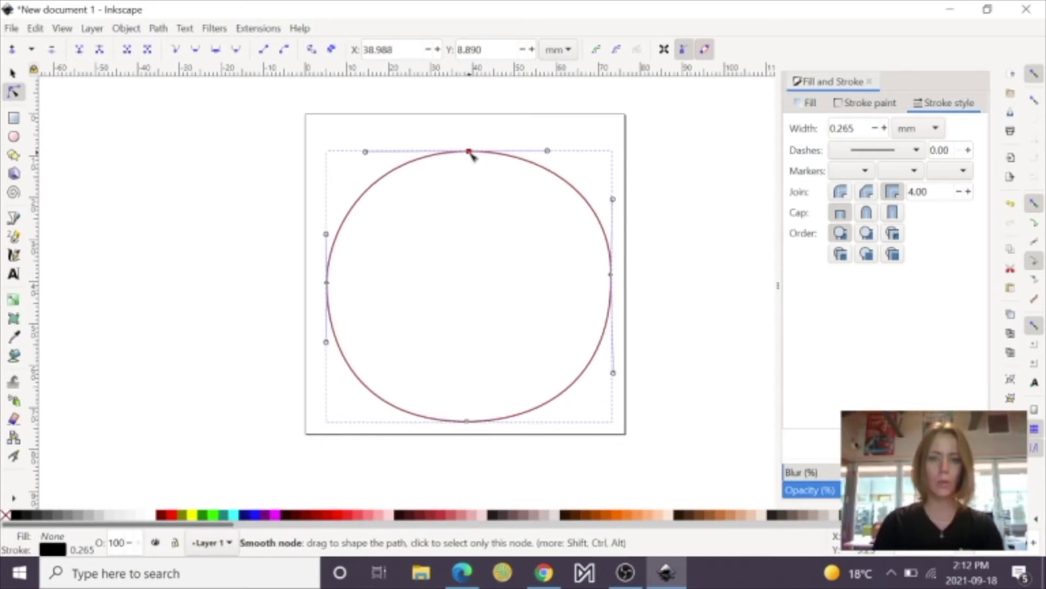
left_click(867, 102)
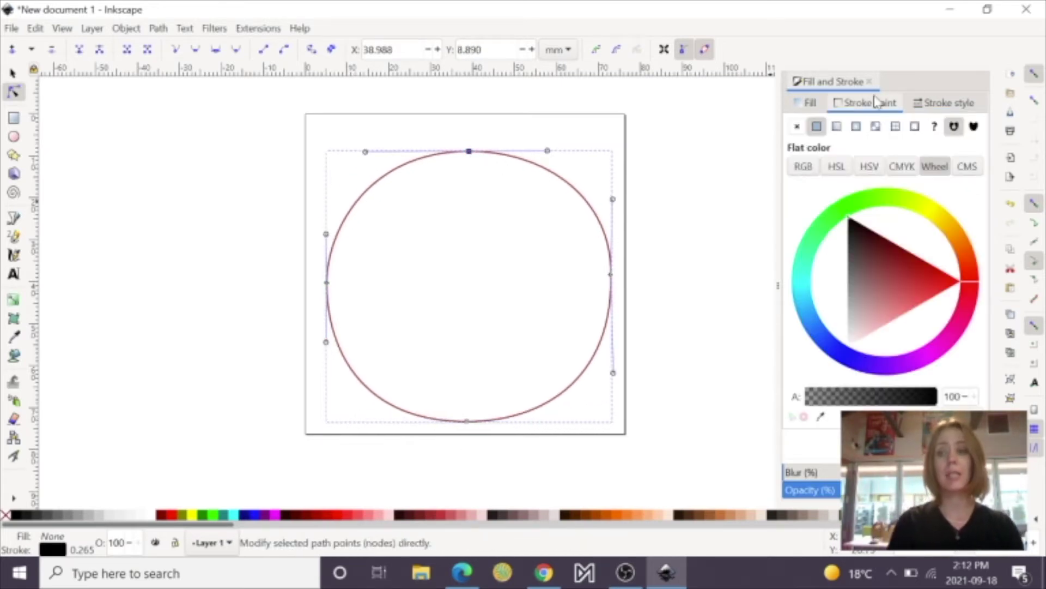
Step: Increase the circle's stroke width to about 3.065 mm
left_click(932, 102)
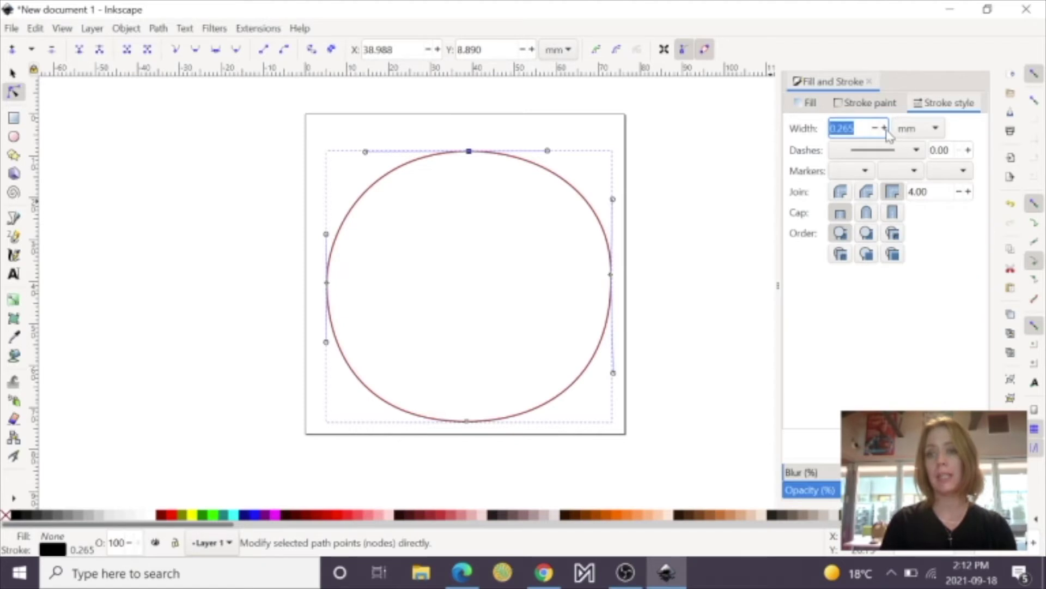
left_click(884, 129)
left_click(884, 128)
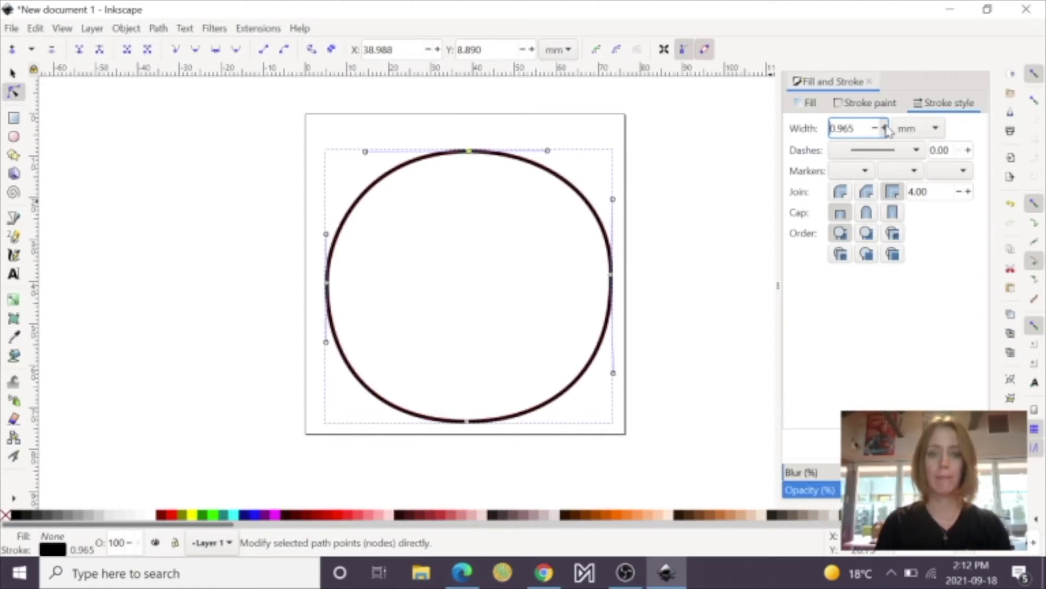
left_click(885, 128)
left_click(885, 128)
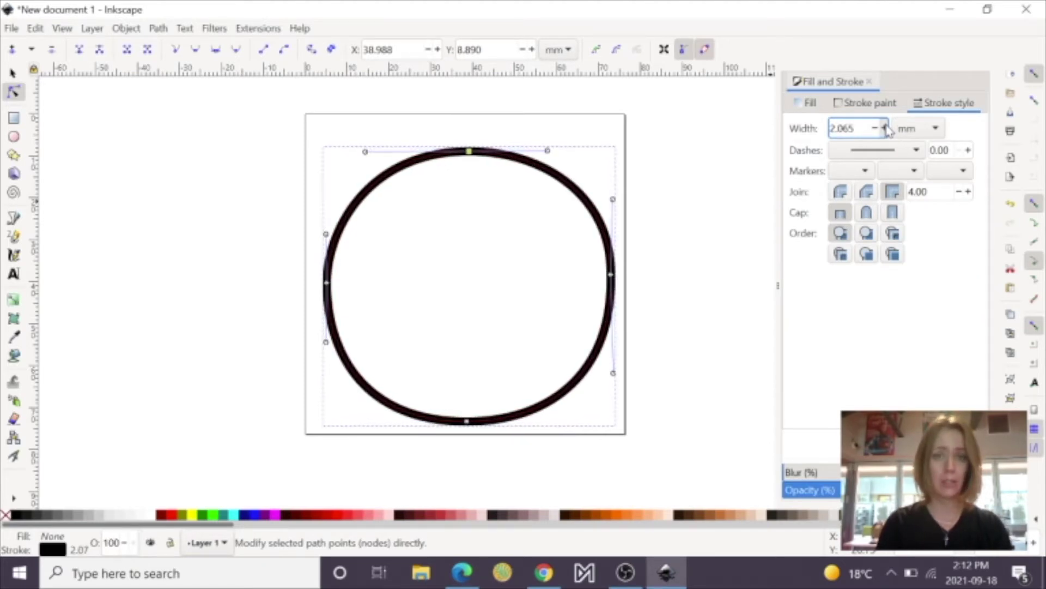
left_click(884, 129)
left_click(885, 128)
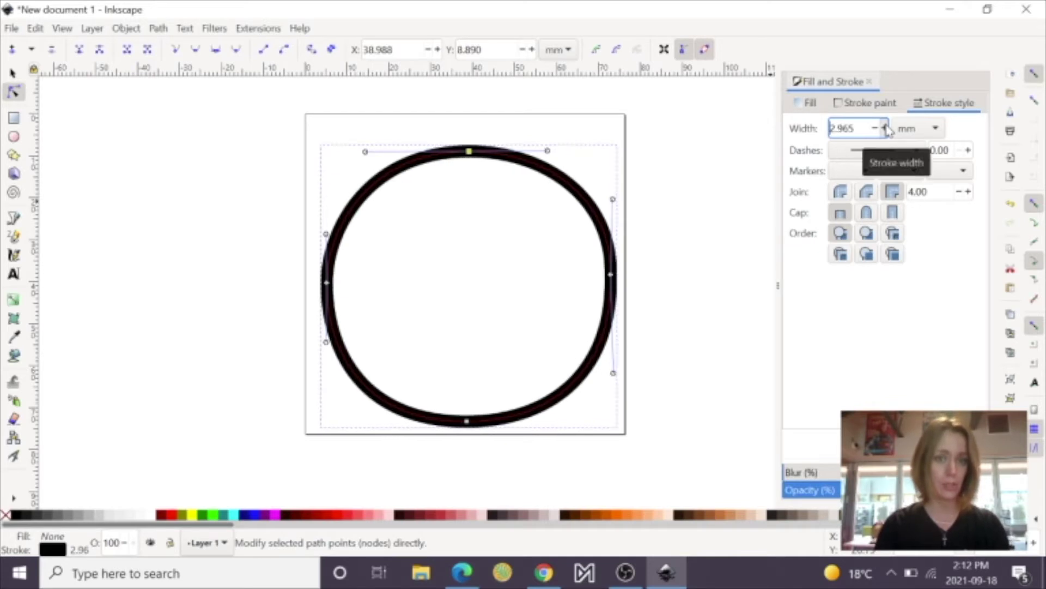
left_click(885, 129)
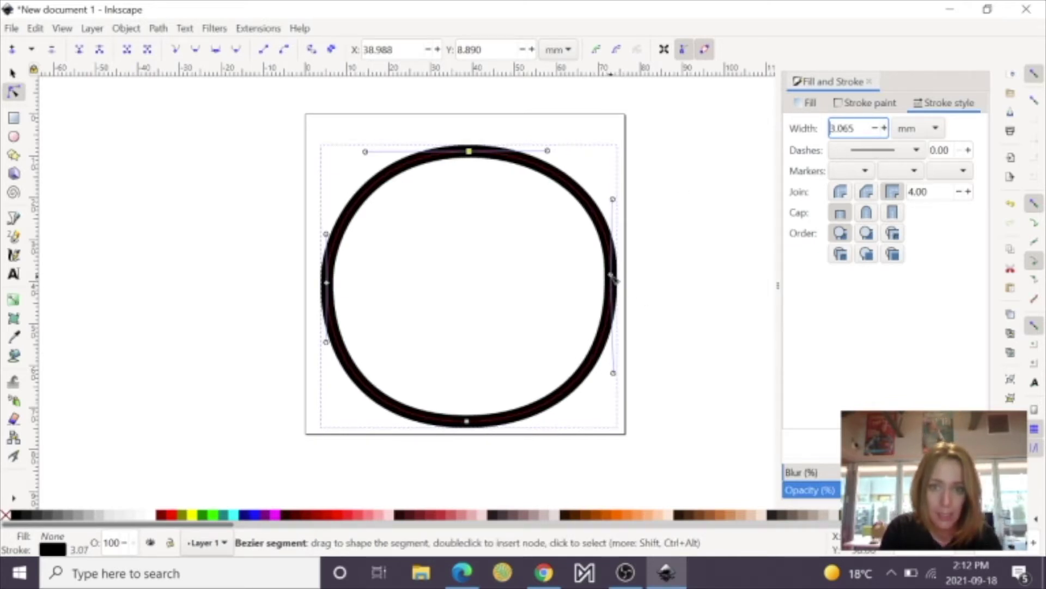
Step: Nudge the circle's right-side node slightly to adjust its shape
left_click_drag(614, 276, 612, 288)
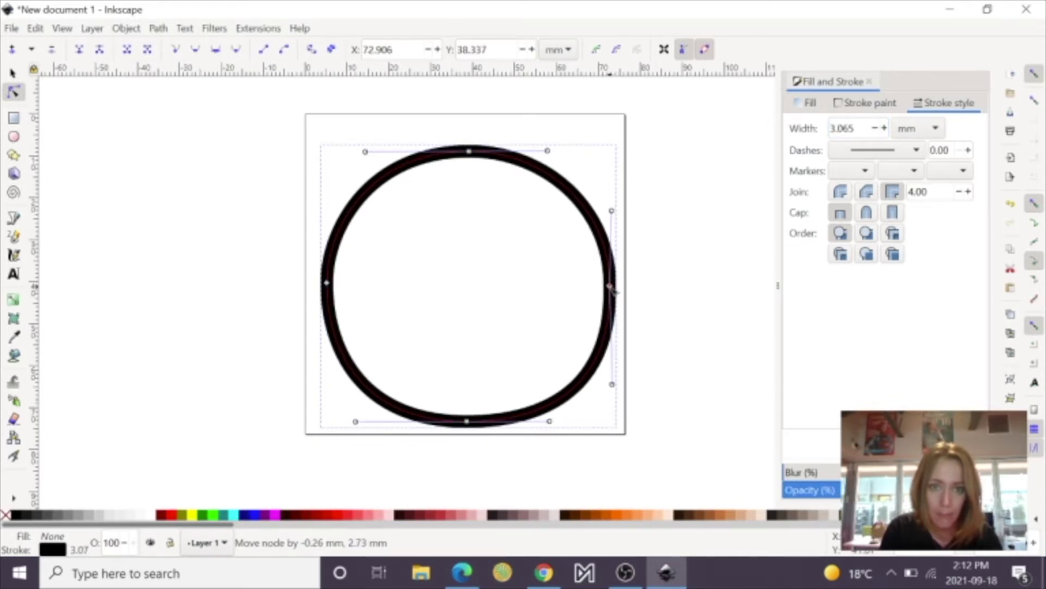
left_click_drag(613, 290, 613, 284)
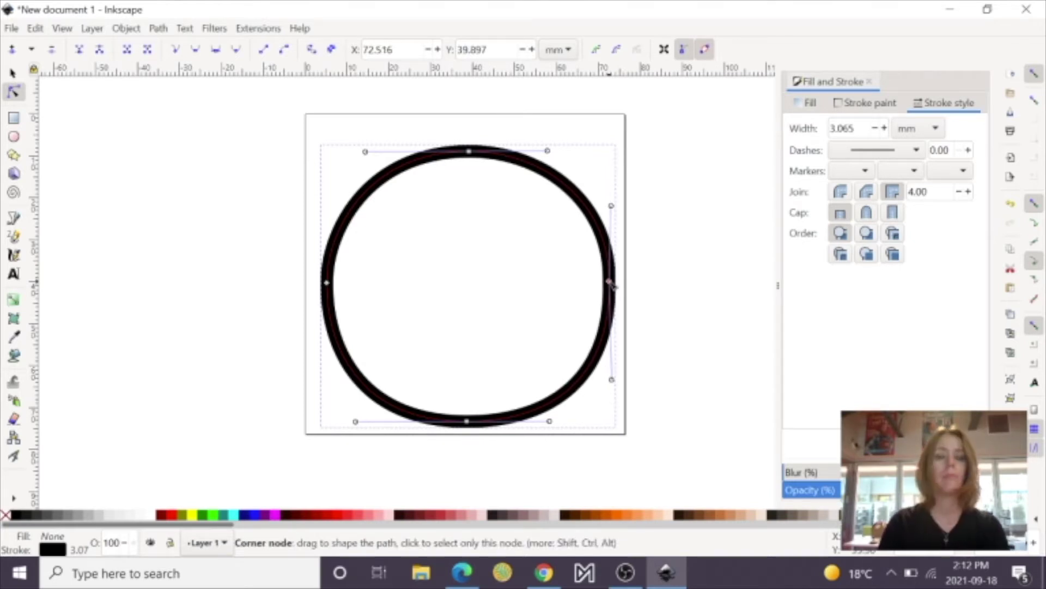
left_click(260, 30)
mouse_move(269, 209)
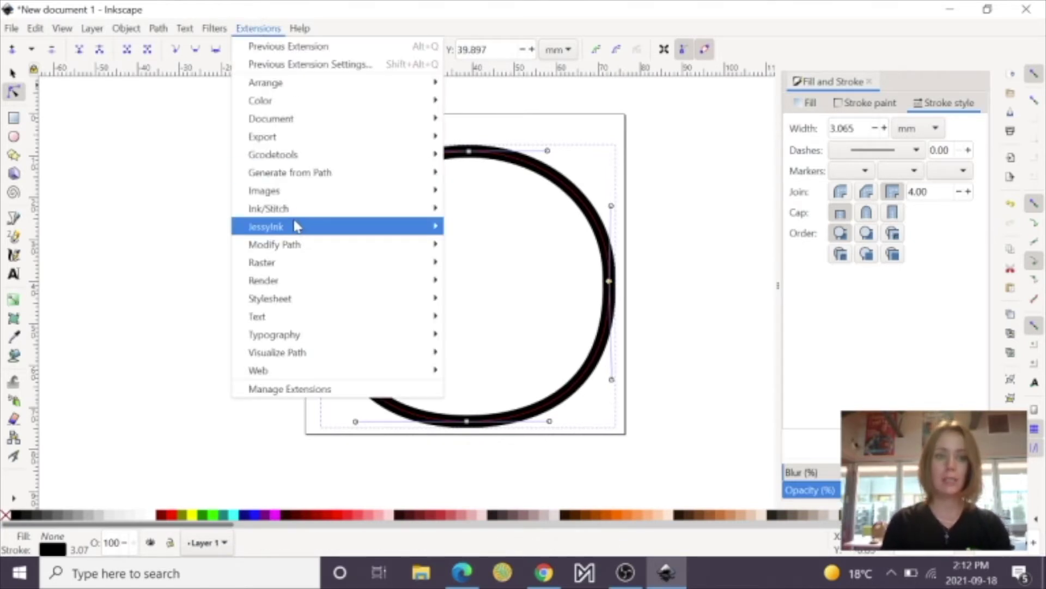
mouse_move(485, 316)
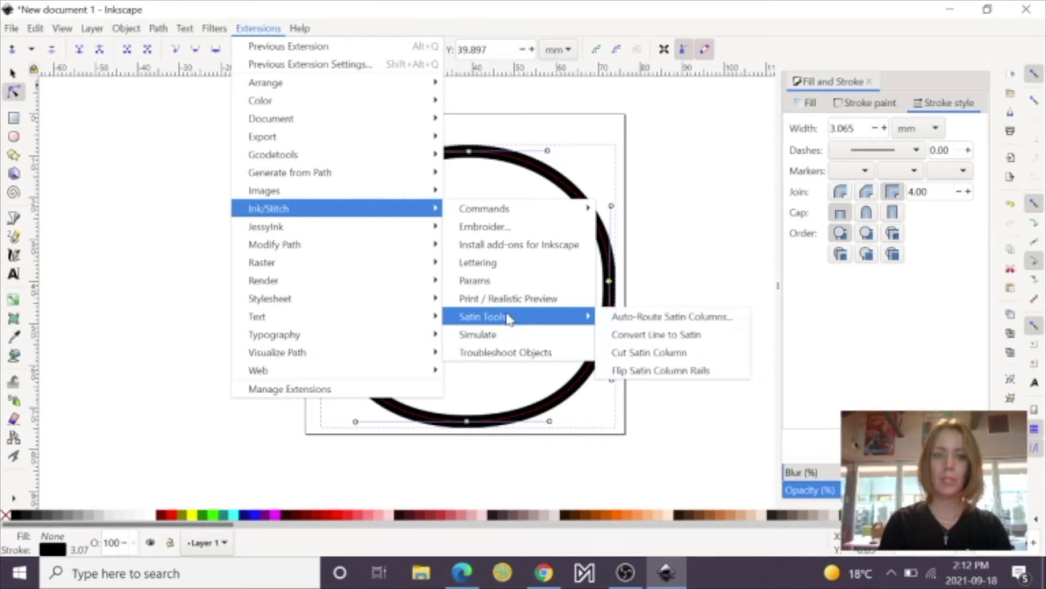
left_click(470, 333)
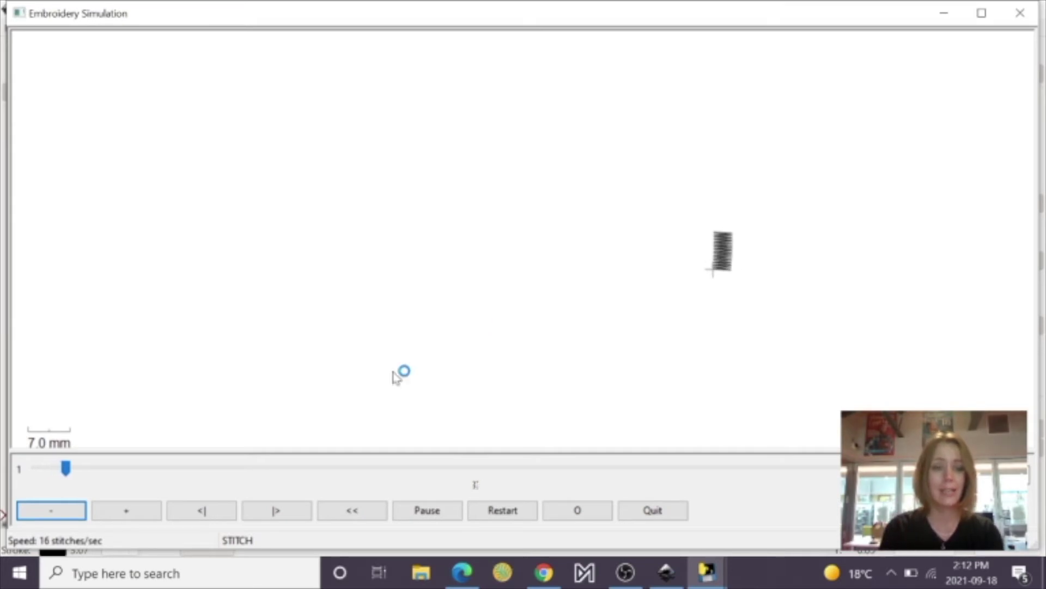
left_click(127, 510)
left_click(127, 511)
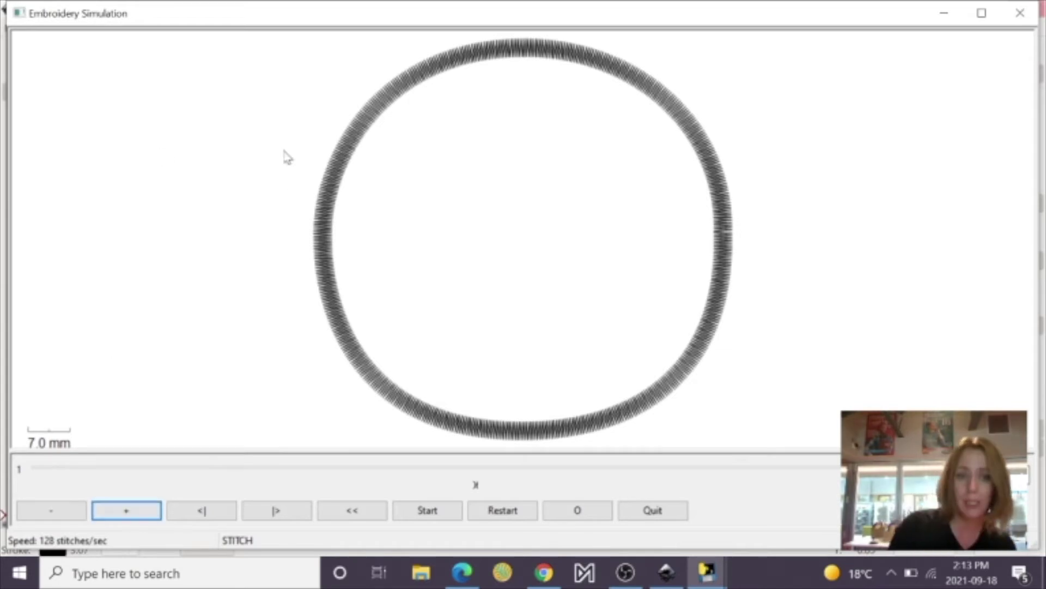
left_click(1014, 16)
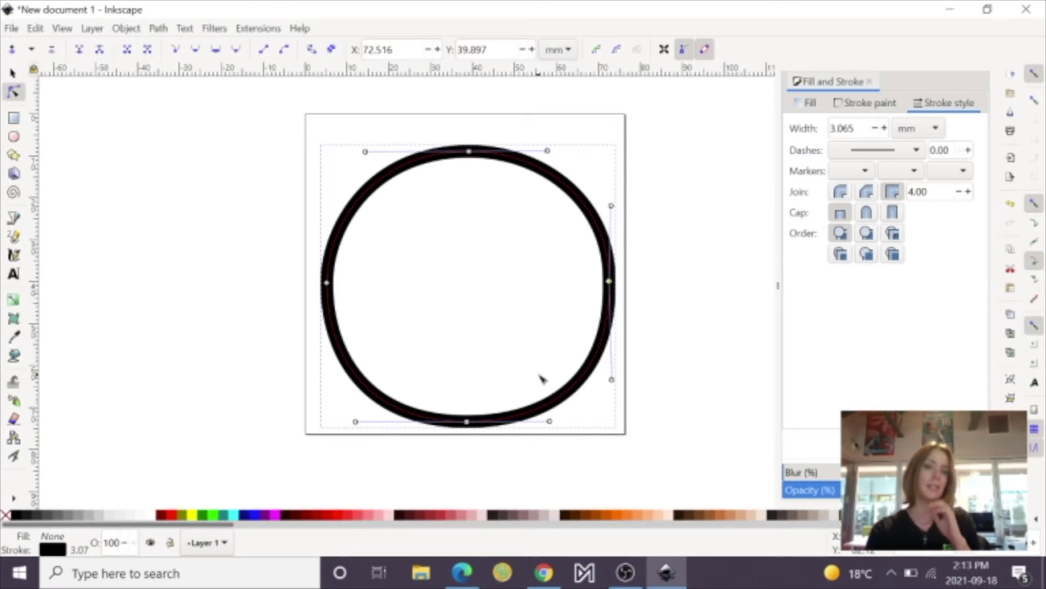
Step: In Chrome's ladybug image results, bring up the copy options for the black-and-white clip art
left_click(545, 574)
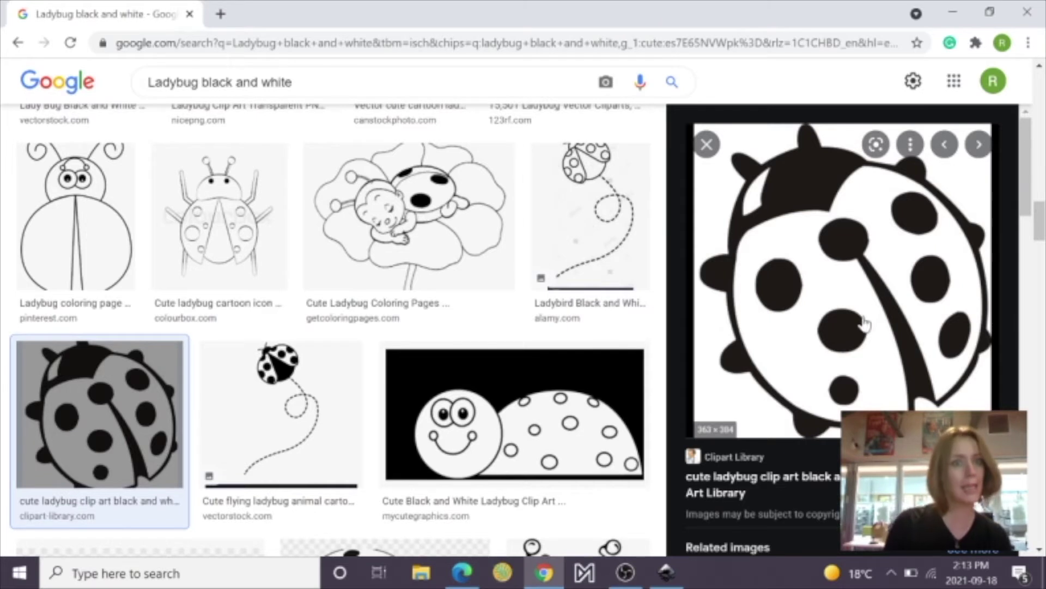
right_click(865, 280)
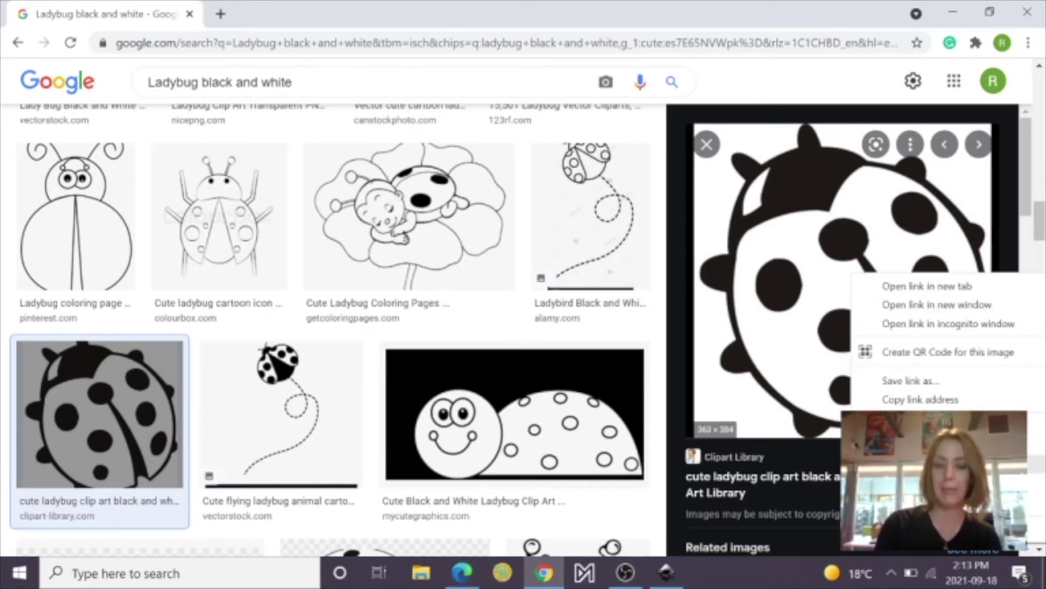
key("Escape")
Step: Paste the ladybug into Inkscape, shrink it to about half size, and place it left of the page
left_click(666, 572)
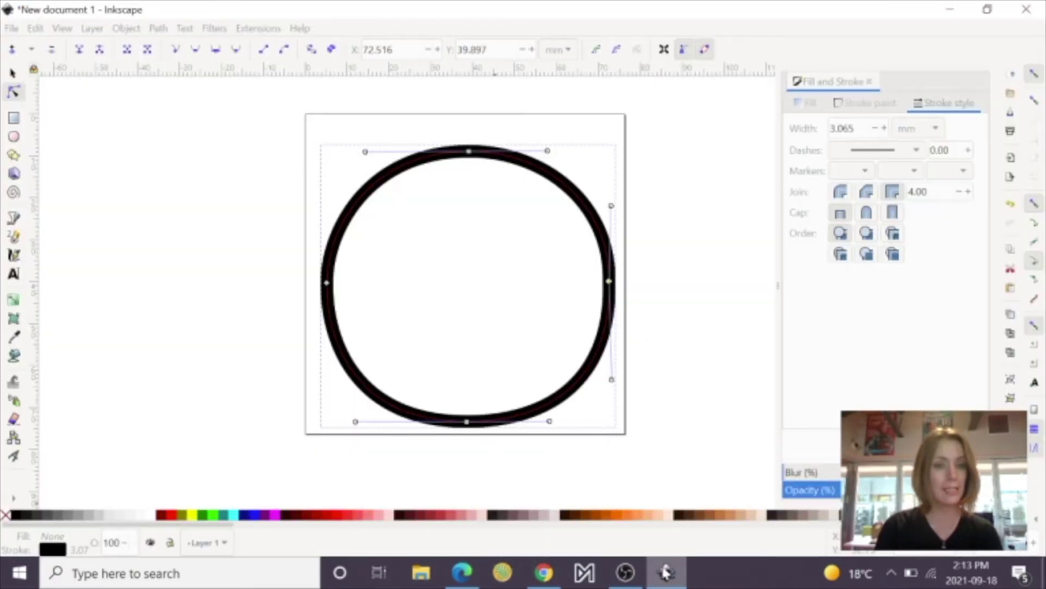
right_click(97, 262)
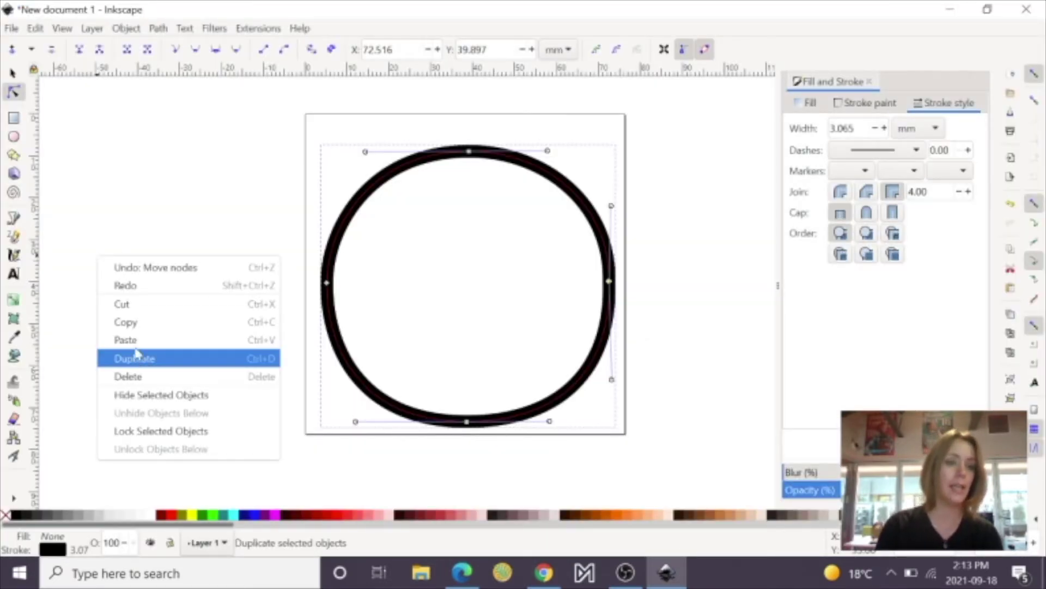
left_click(135, 341)
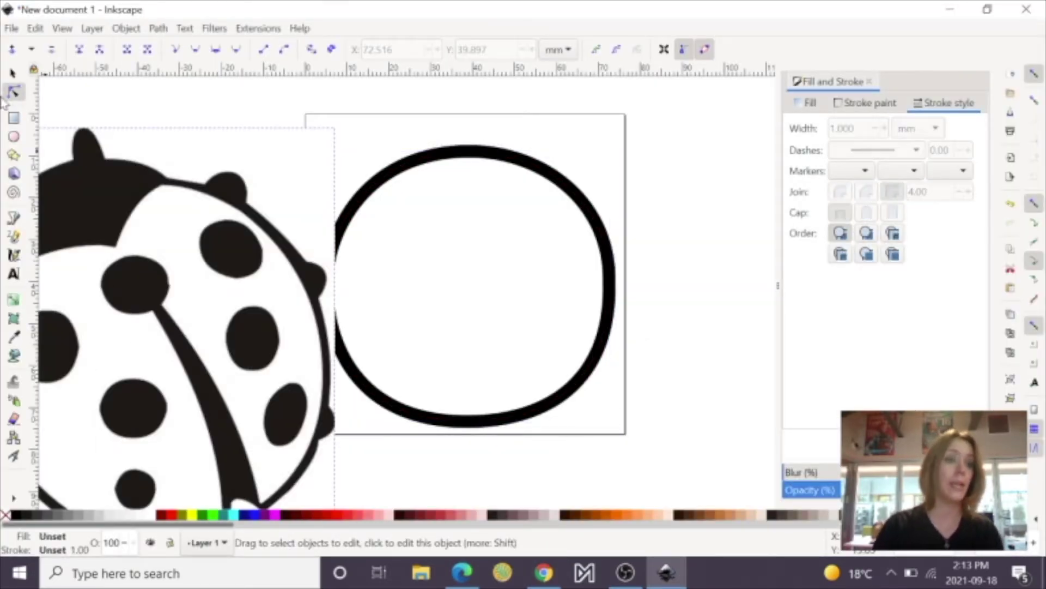
left_click(245, 320)
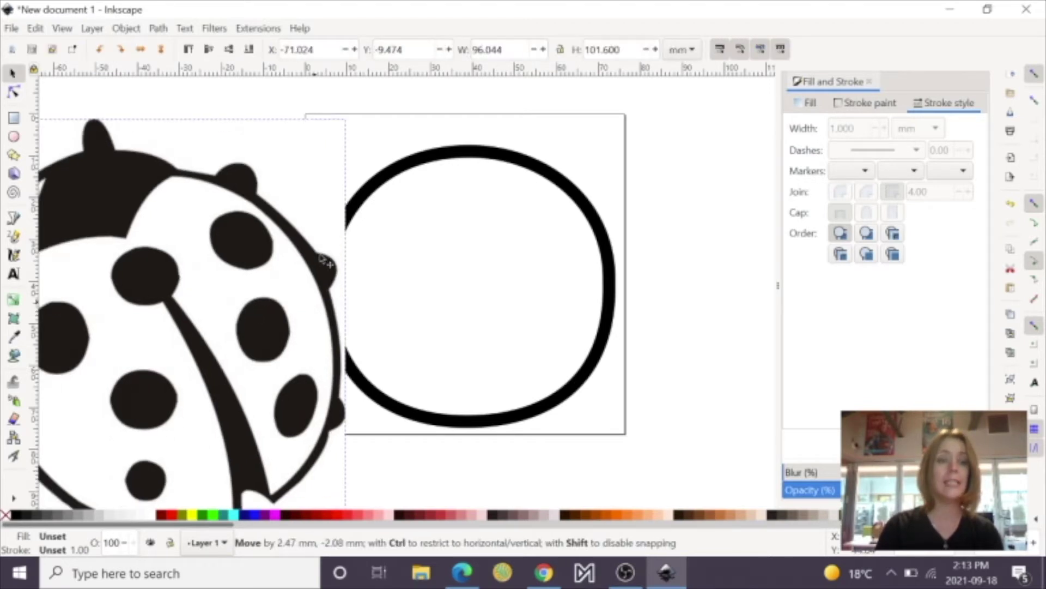
left_click_drag(246, 319, 339, 250)
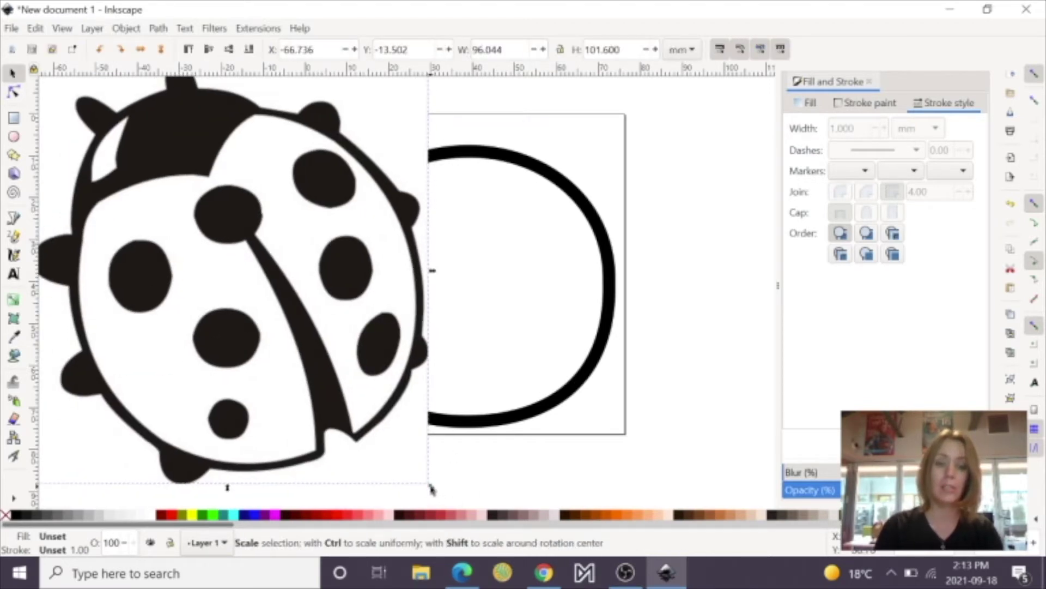
left_click_drag(430, 486, 250, 320)
left_click_drag(170, 194, 197, 311)
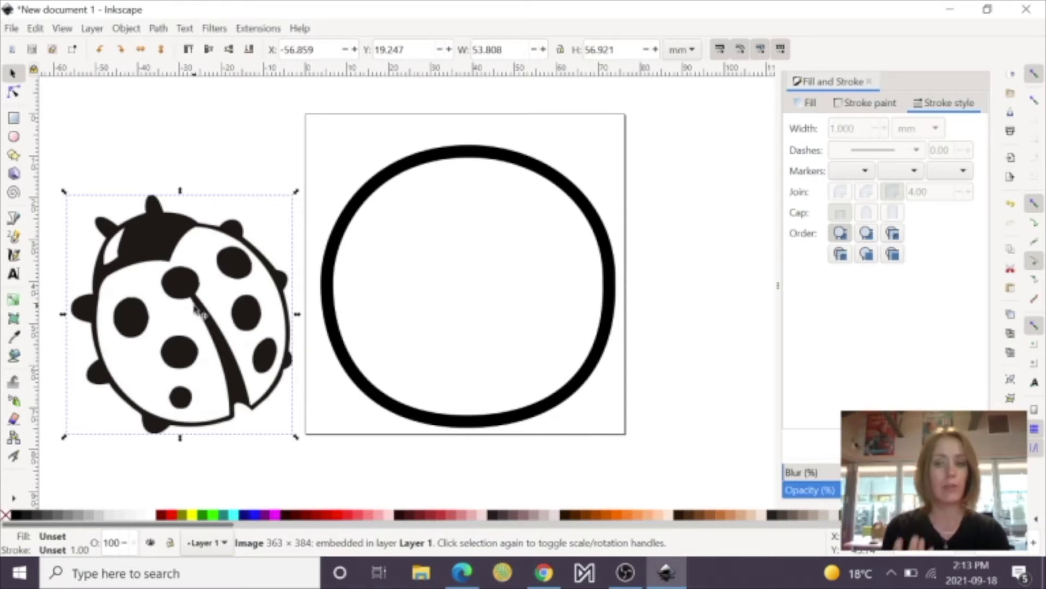
Step: Trace the ladybug bitmap with Trace Bitmap and drag the traced path onto the circle
left_click(158, 27)
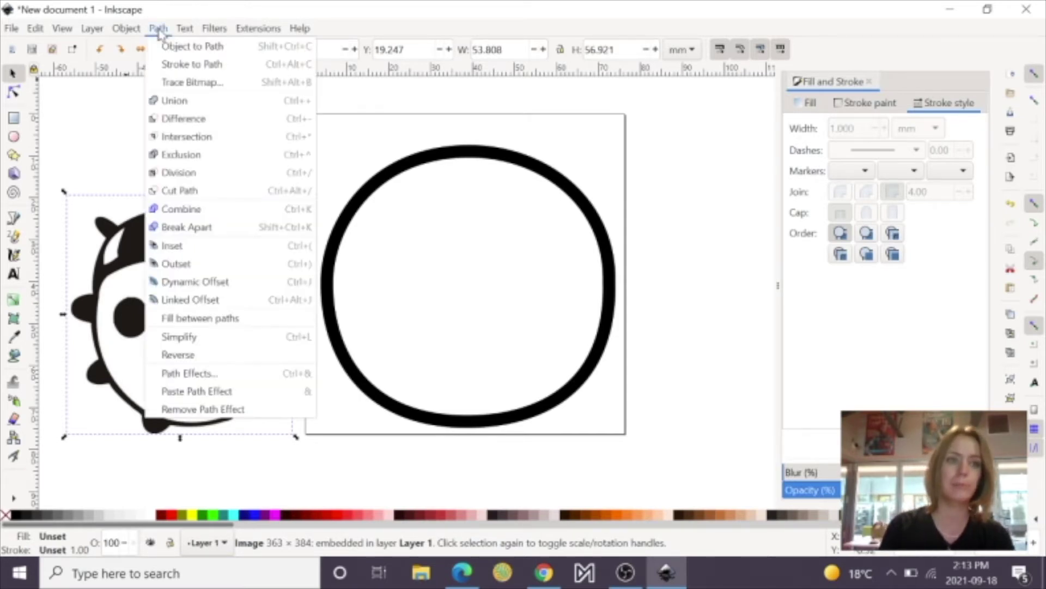
left_click(173, 83)
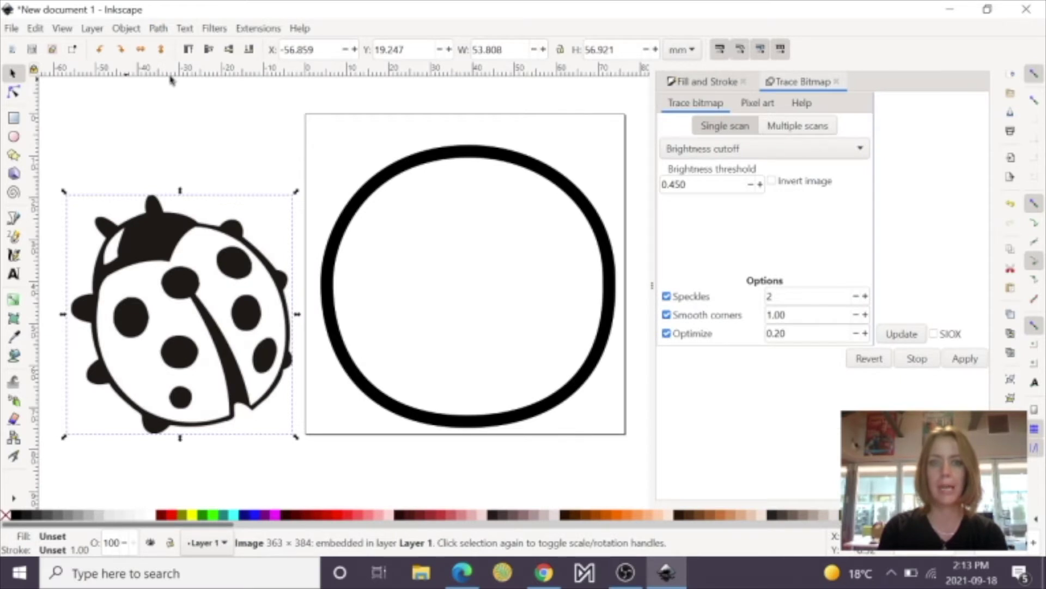
left_click(903, 335)
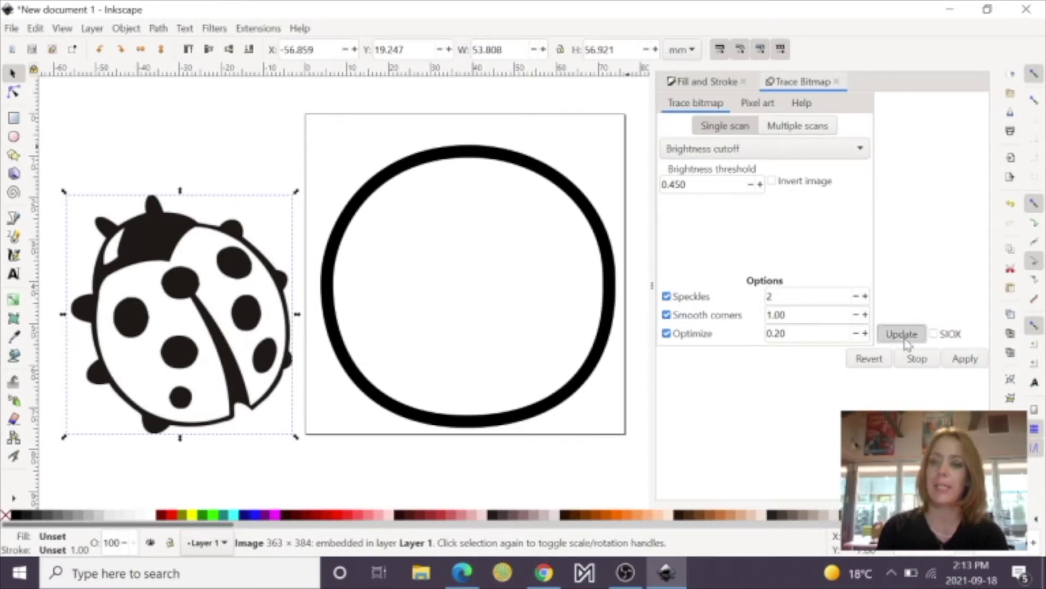
left_click(966, 360)
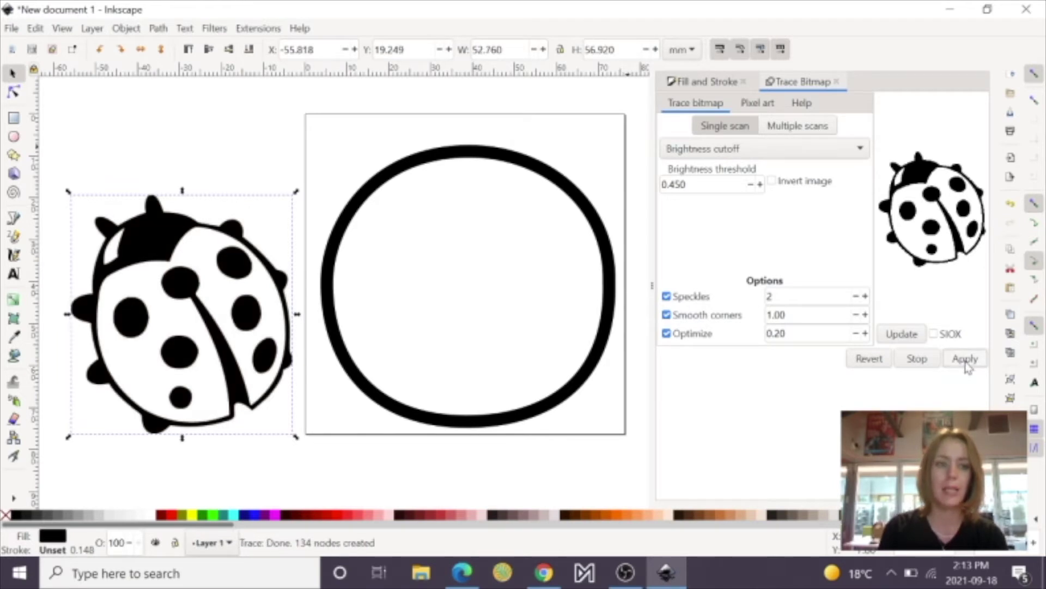
left_click(140, 237)
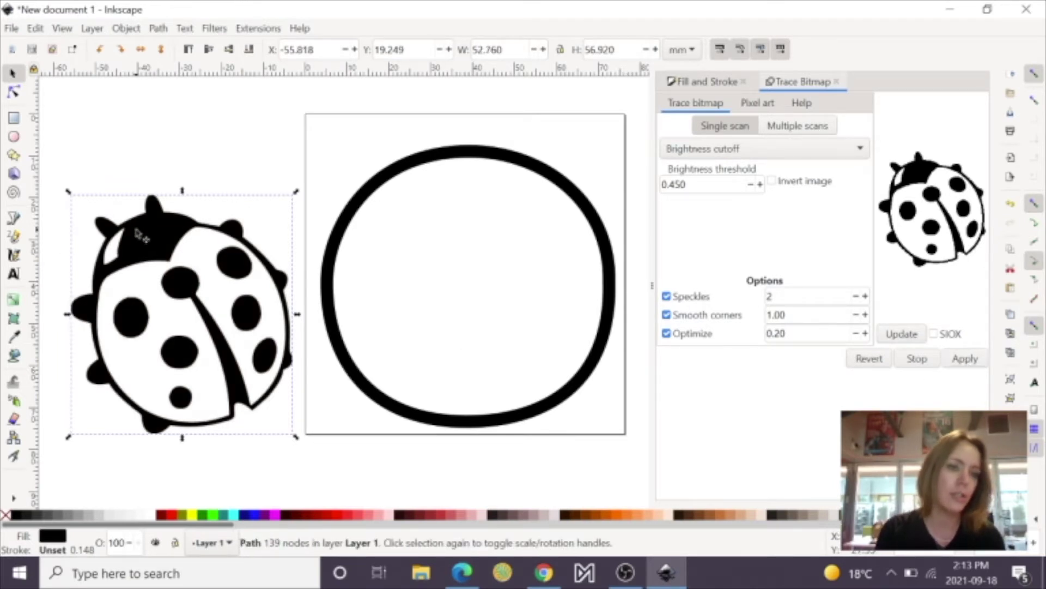
mouse_move(140, 236)
left_mouse_down()
mouse_move(237, 268)
mouse_move(372, 245)
mouse_move(381, 227)
mouse_move(358, 268)
left_mouse_up()
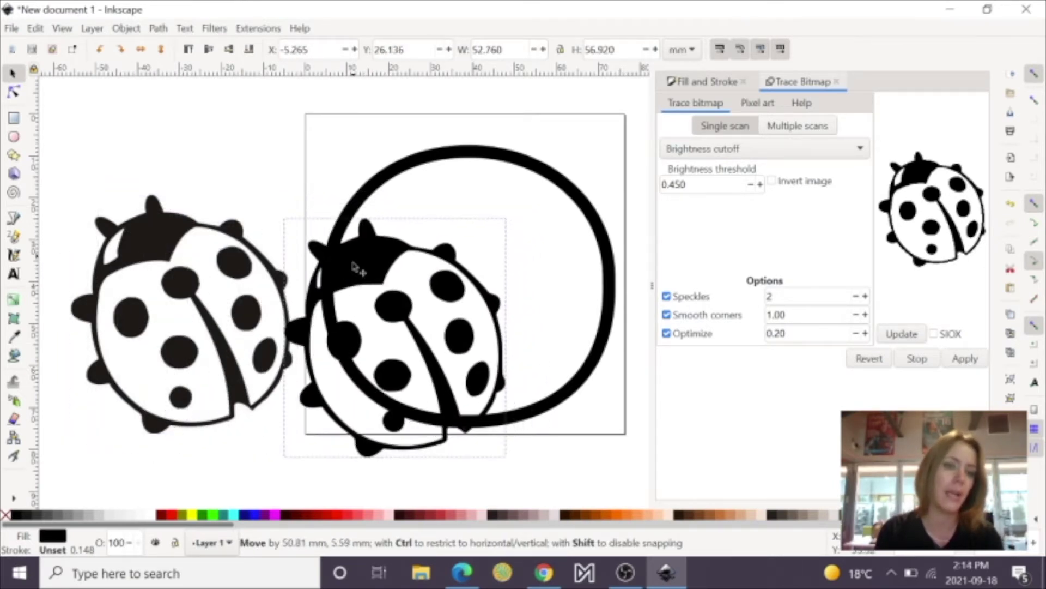
mouse_move(187, 282)
left_mouse_down()
mouse_move(407, 234)
mouse_move(188, 252)
left_mouse_up()
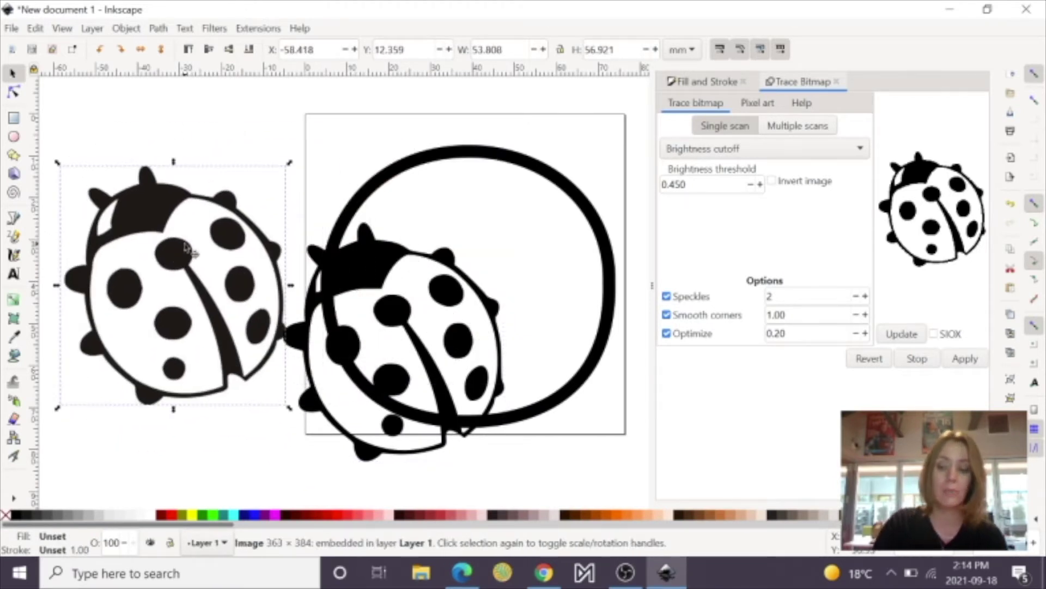
Step: Delete the ladybug bitmap, then shrink the traced ladybug slightly and centre it in the circle
key("Delete")
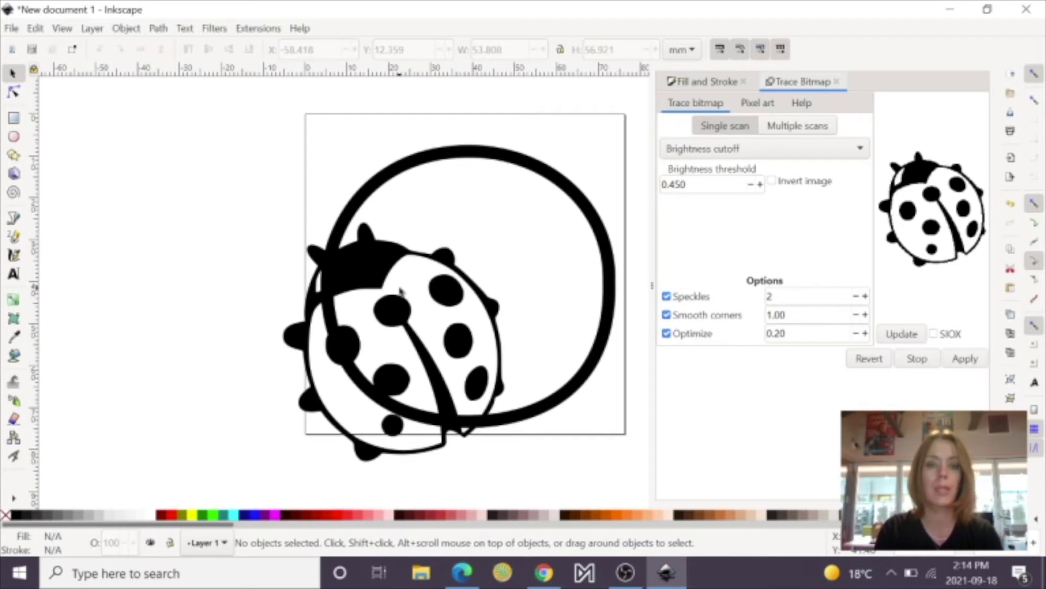
left_click(401, 327)
left_click_drag(507, 468, 433, 402)
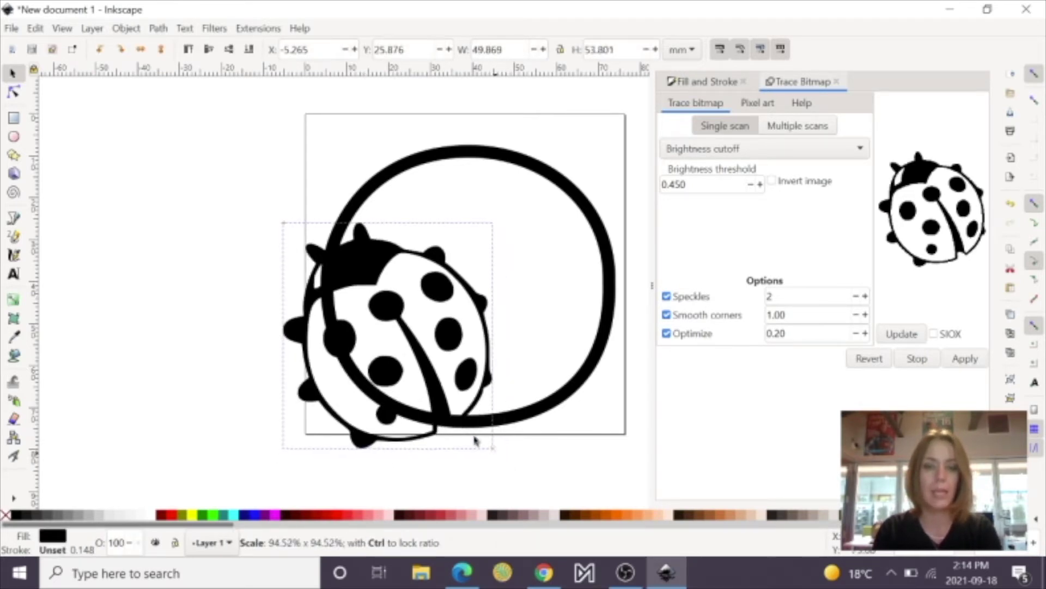
mouse_move(382, 277)
left_mouse_down()
mouse_move(437, 264)
mouse_move(466, 239)
left_mouse_up()
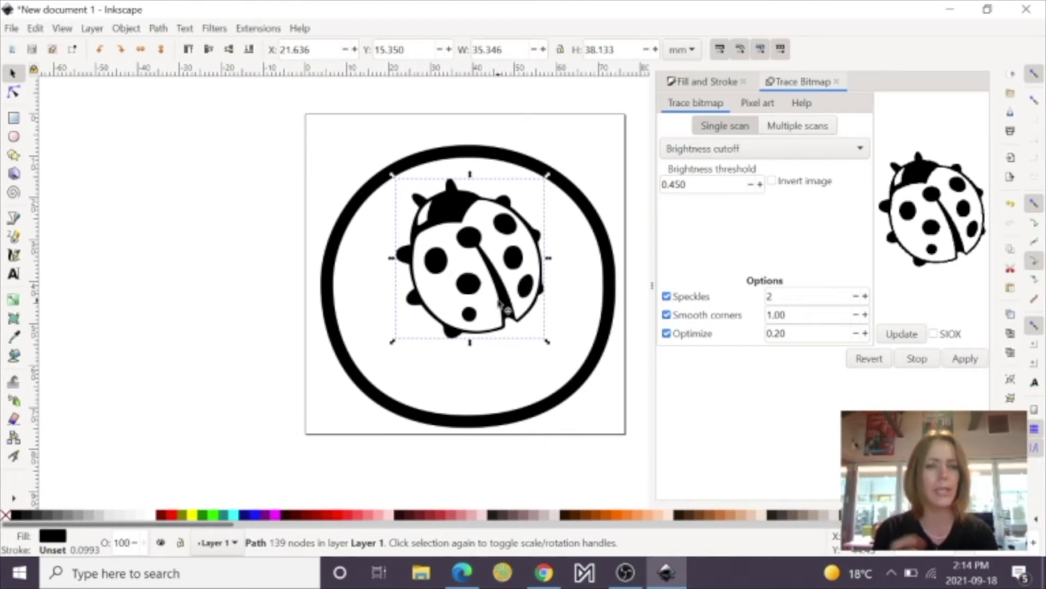
left_click(158, 28)
Step: Break the traced ladybug apart and fill its body red so the black spots show
left_click(187, 227)
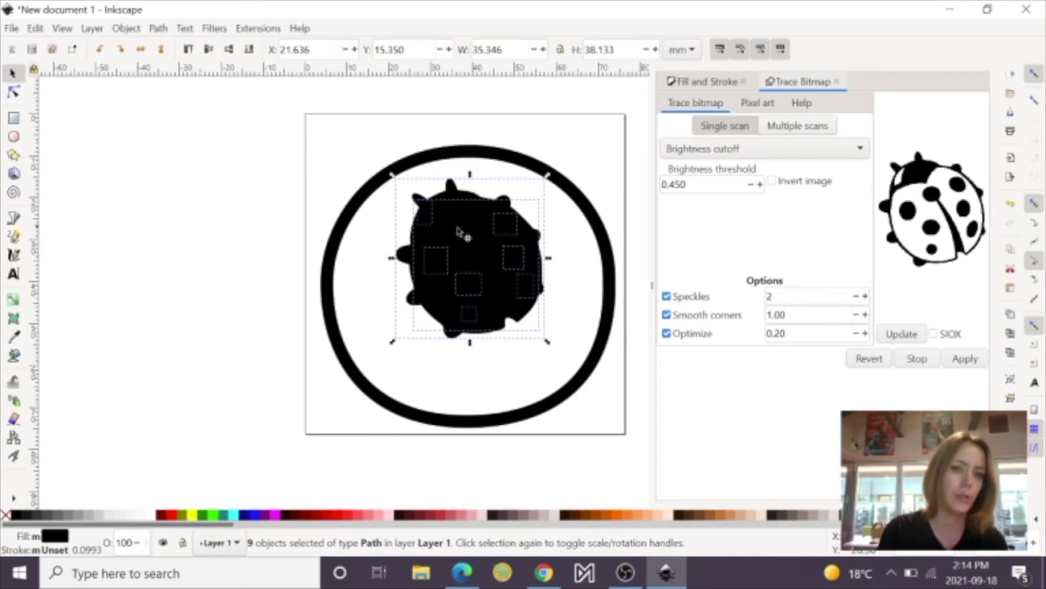
left_click(399, 384)
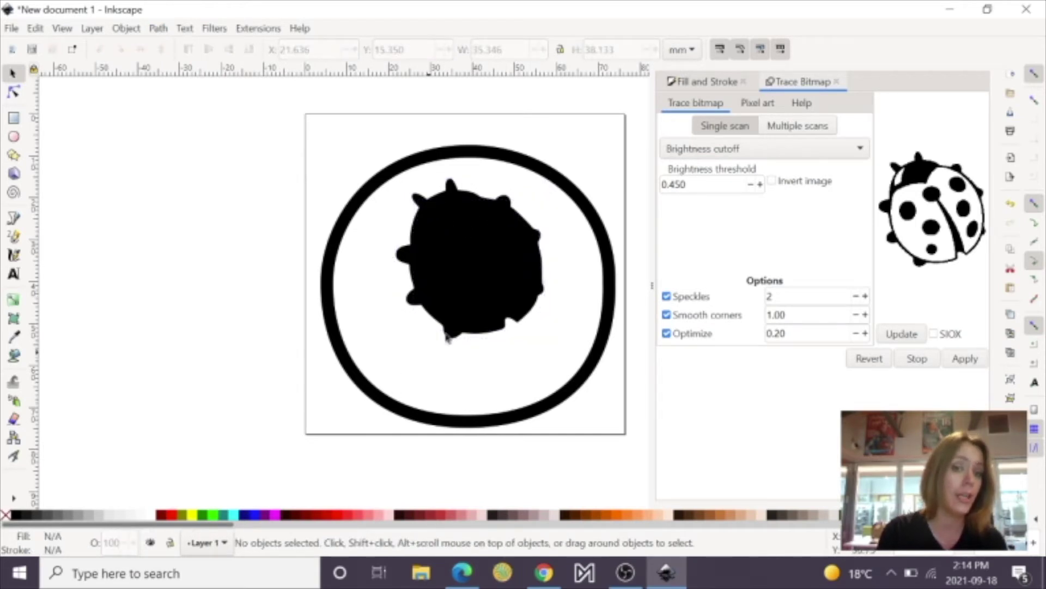
left_click(456, 311)
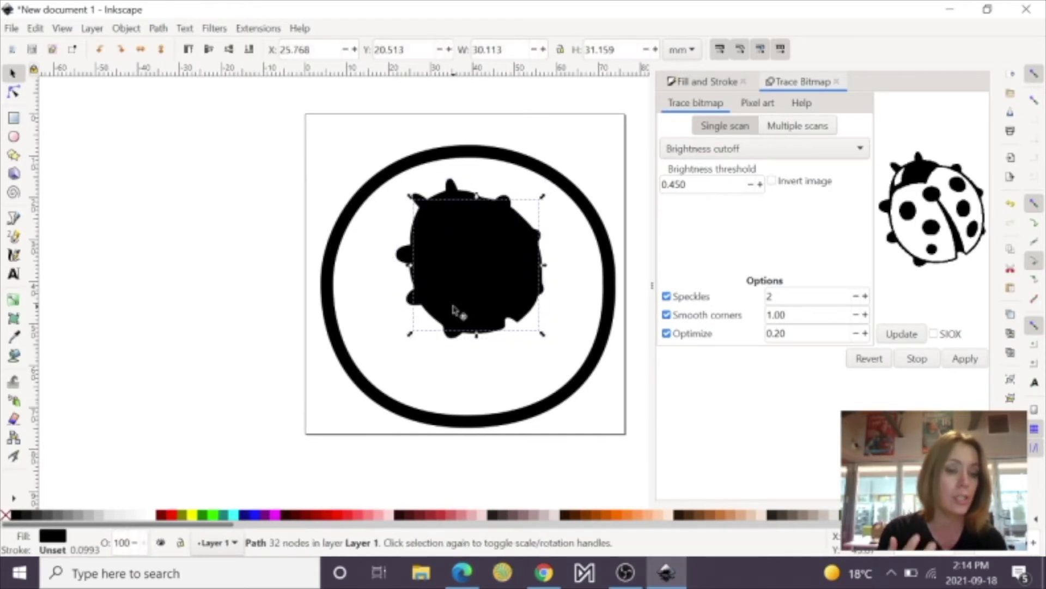
left_click(171, 514)
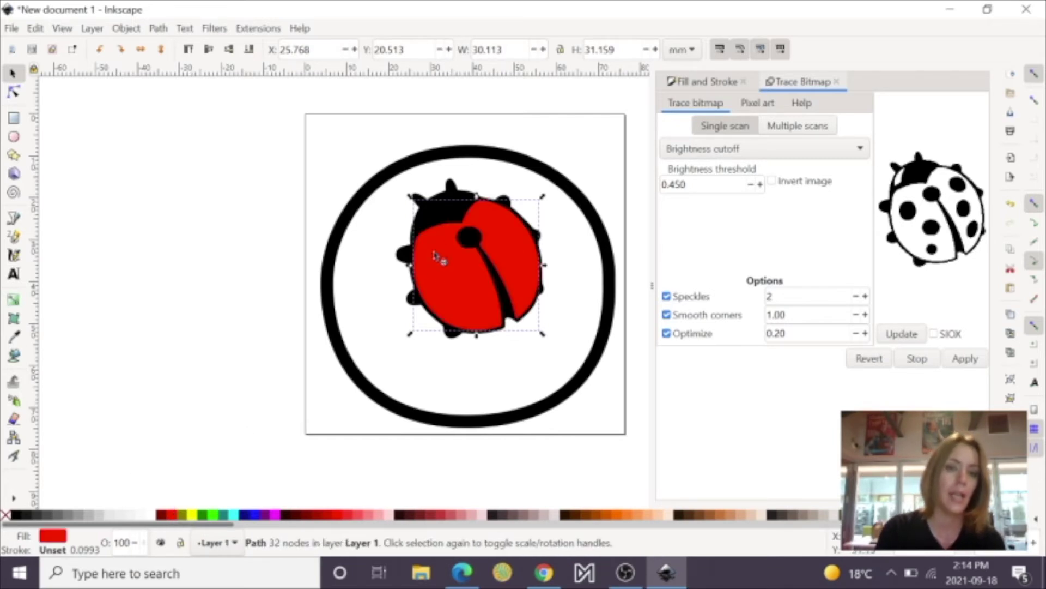
left_click(561, 310)
left_click_drag(561, 309, 369, 209)
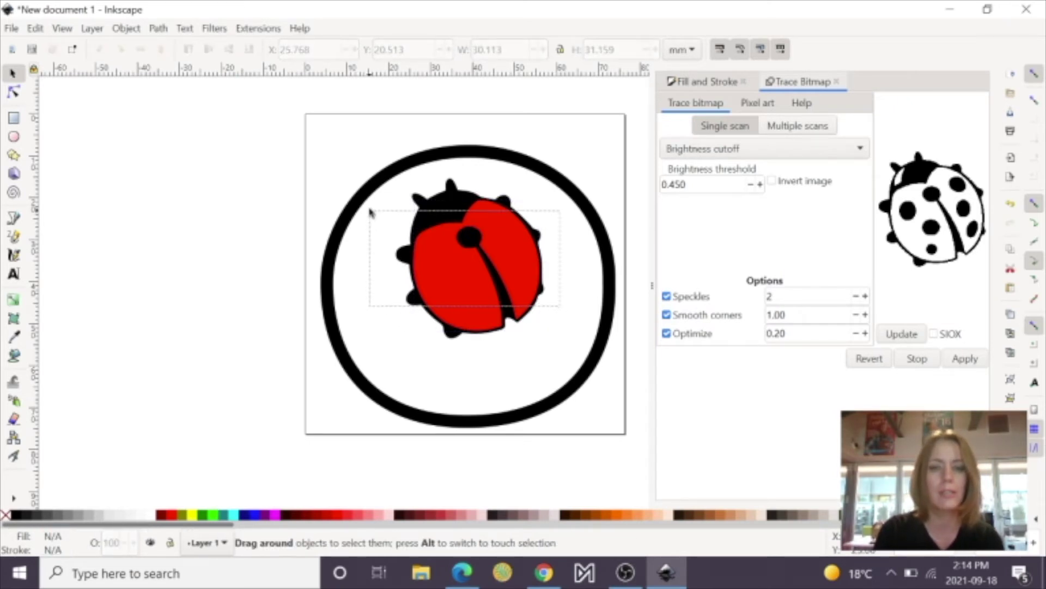
Step: Narrow the circular border slightly from its left and right sides
left_click(495, 419)
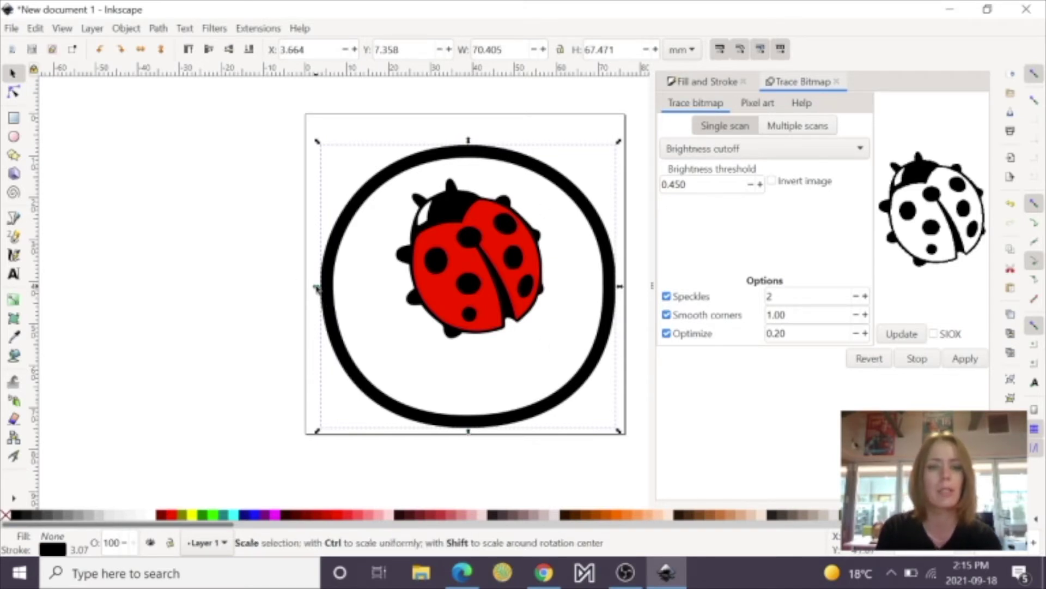
mouse_move(317, 287)
left_mouse_down()
mouse_move(331, 288)
mouse_move(320, 287)
left_mouse_up()
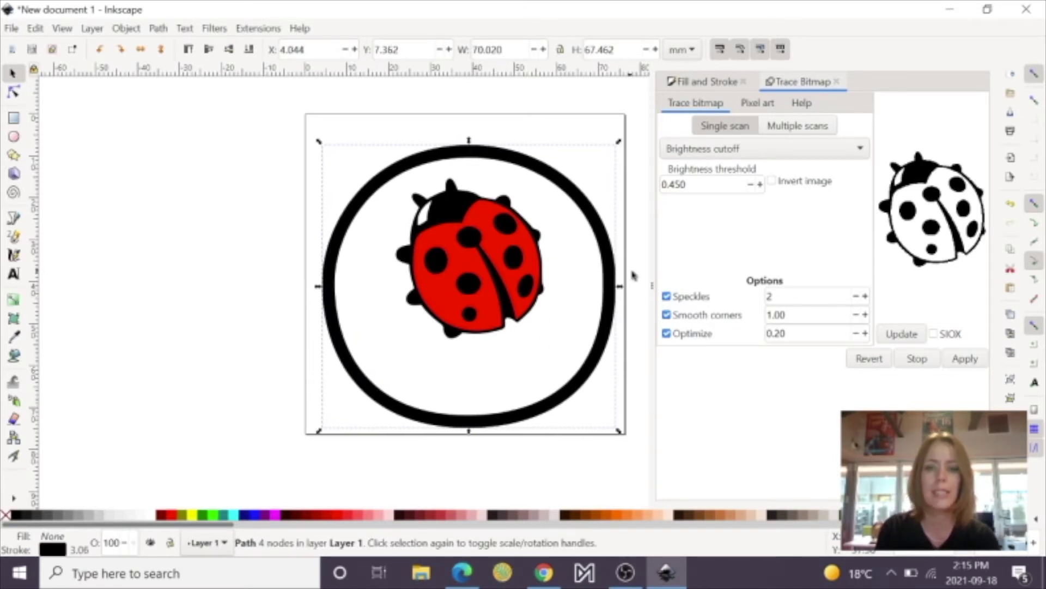
left_click_drag(621, 291, 616, 293)
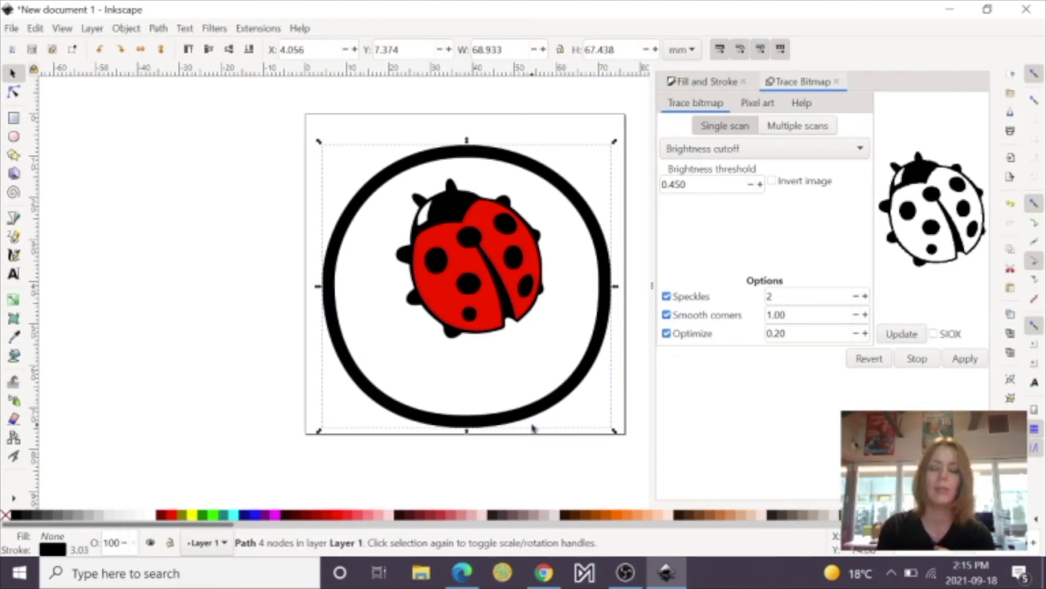
left_click(379, 304)
left_click(259, 28)
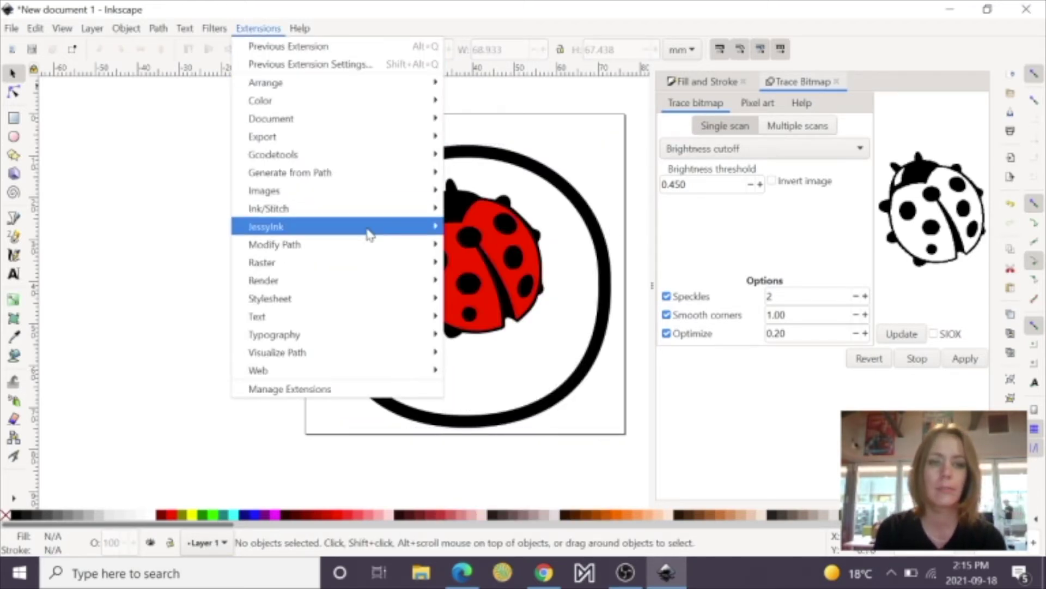
mouse_move(269, 208)
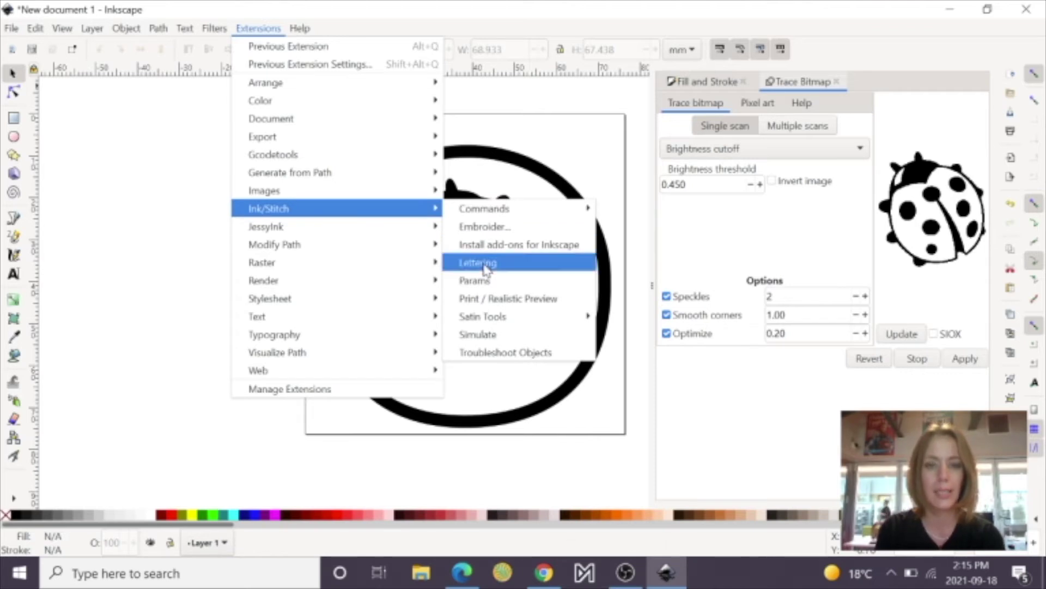
Step: Create 'Lady Bug Club' Ink/Stitch lettering in the TT Directors font with trims added
left_click(484, 265)
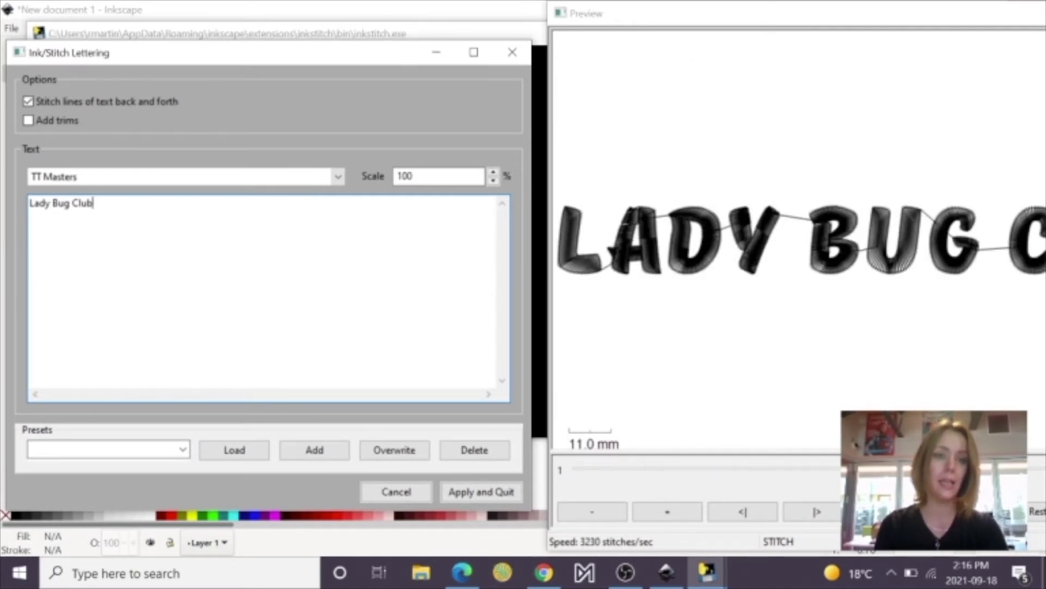
left_click(339, 180)
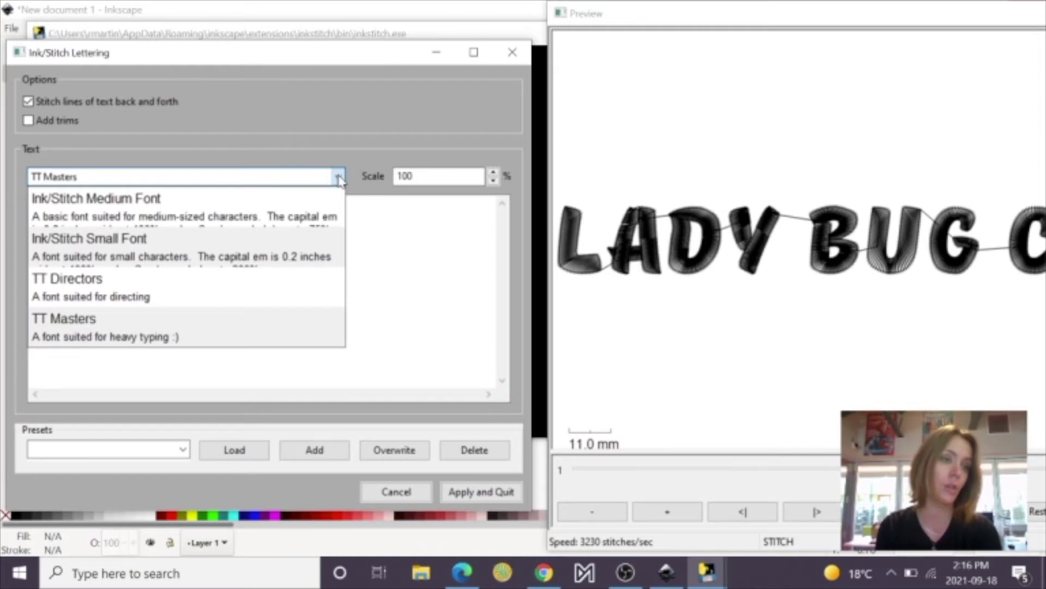
left_click(218, 199)
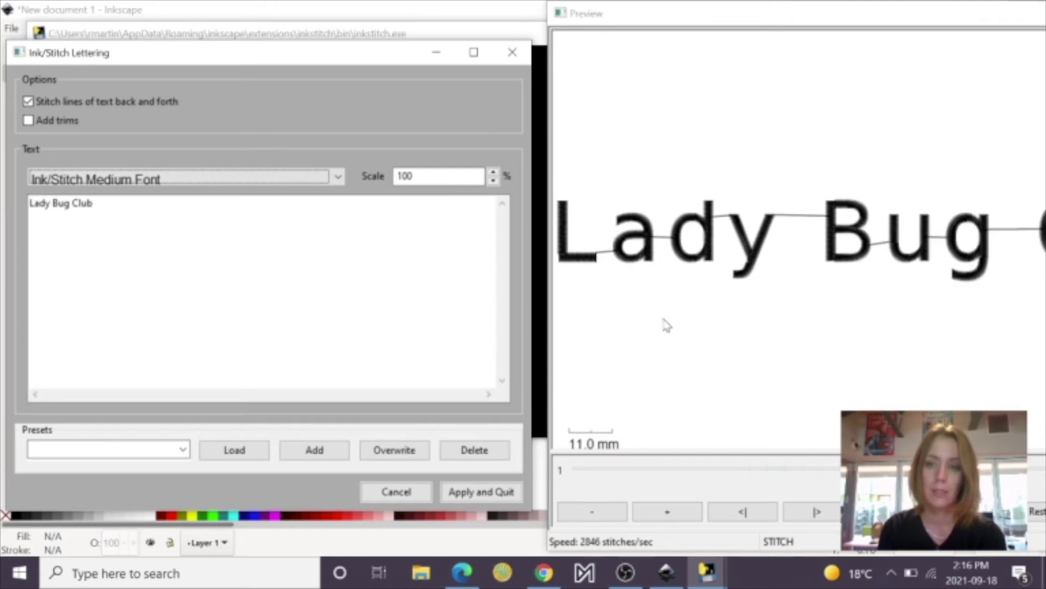
left_click(330, 180)
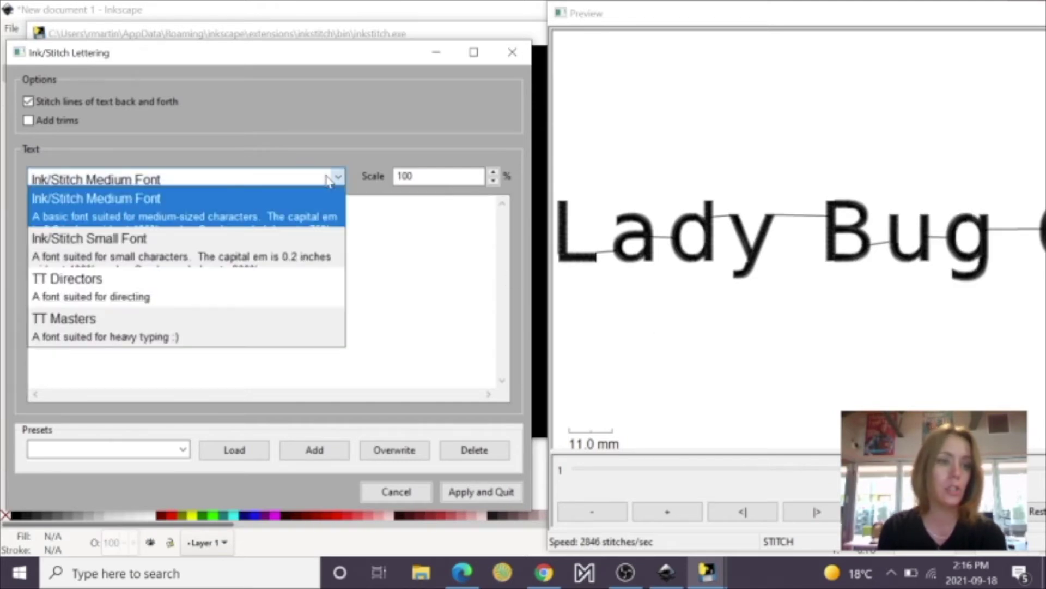
left_click(227, 242)
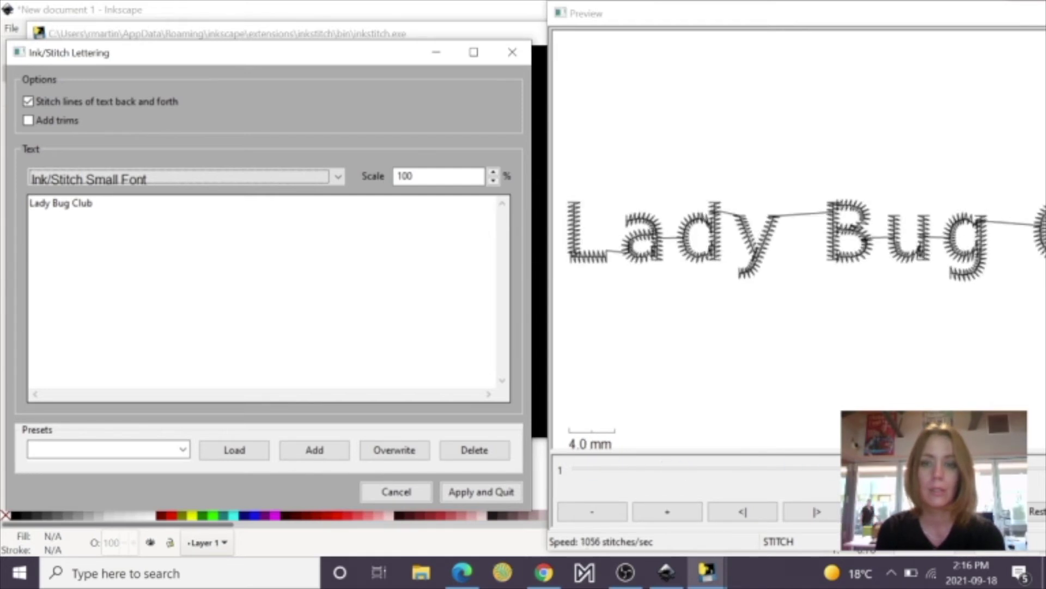
left_click(335, 177)
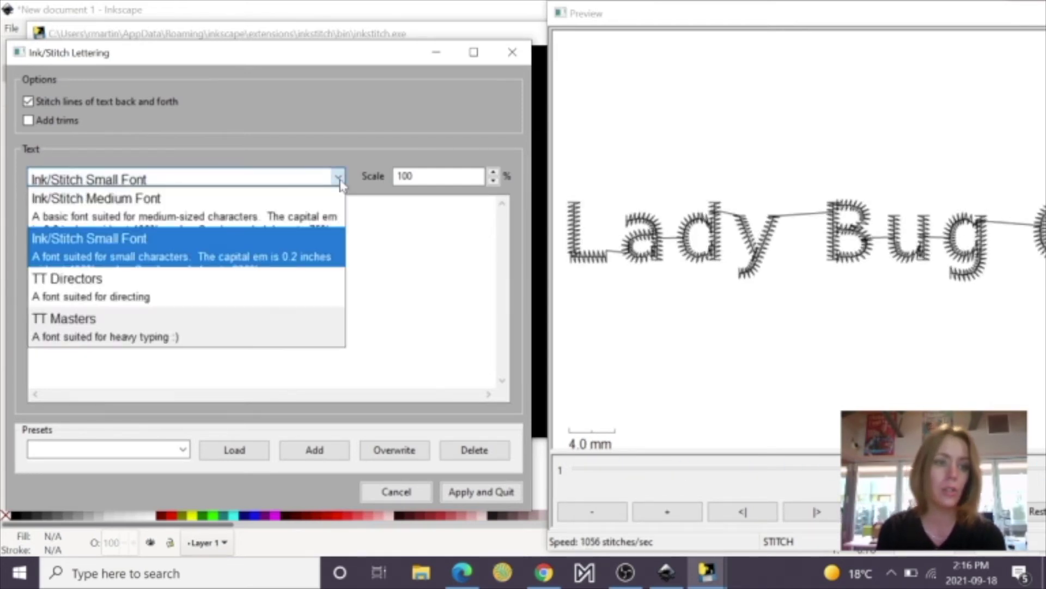
left_click(218, 282)
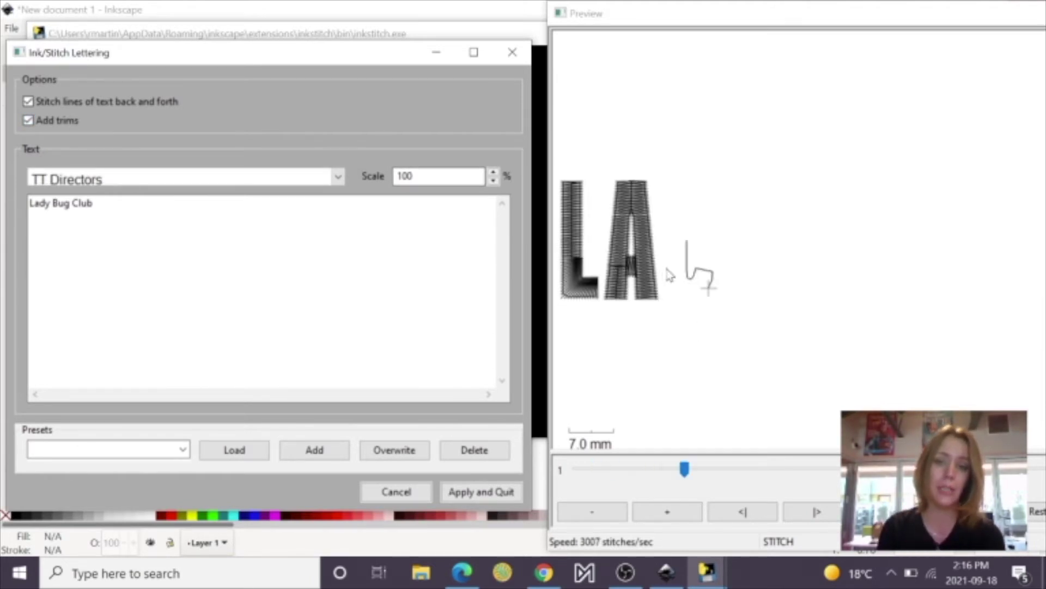
scroll(807, 402, "up", 2)
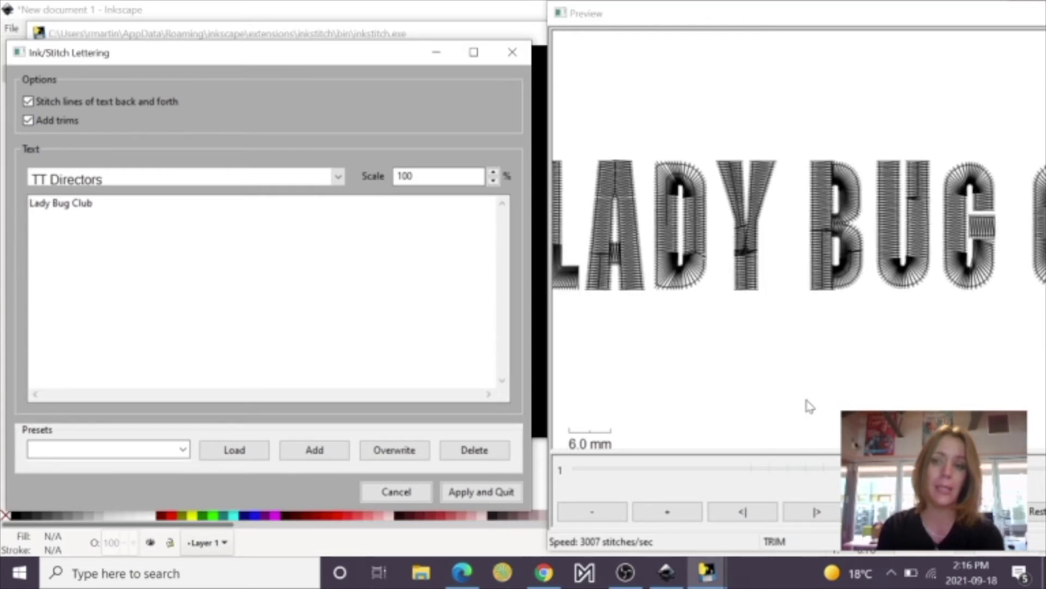
scroll(806, 402, "up", 1)
scroll(810, 407, "down", 3)
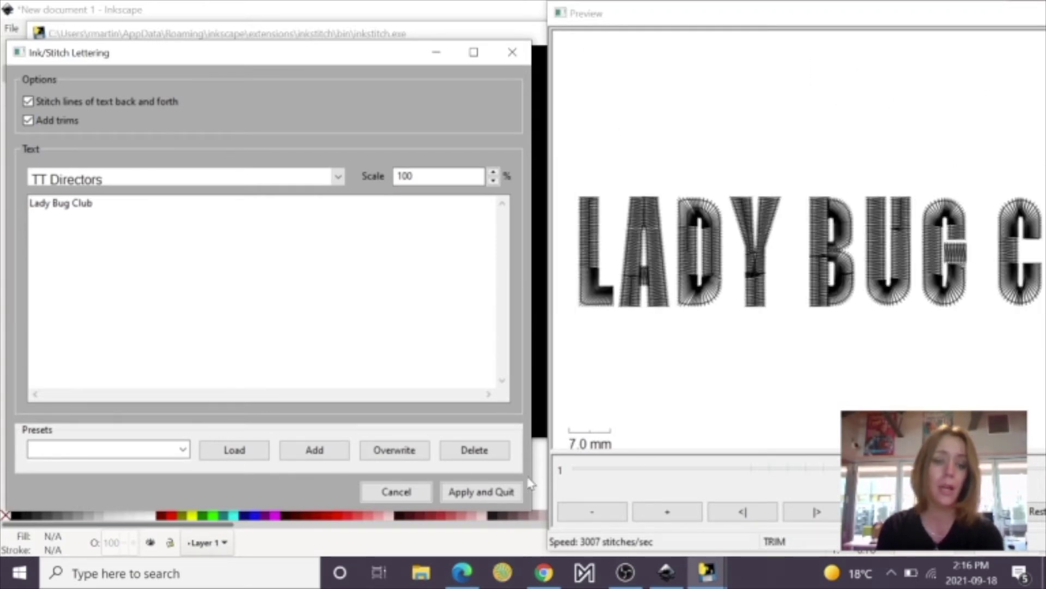
left_click(456, 494)
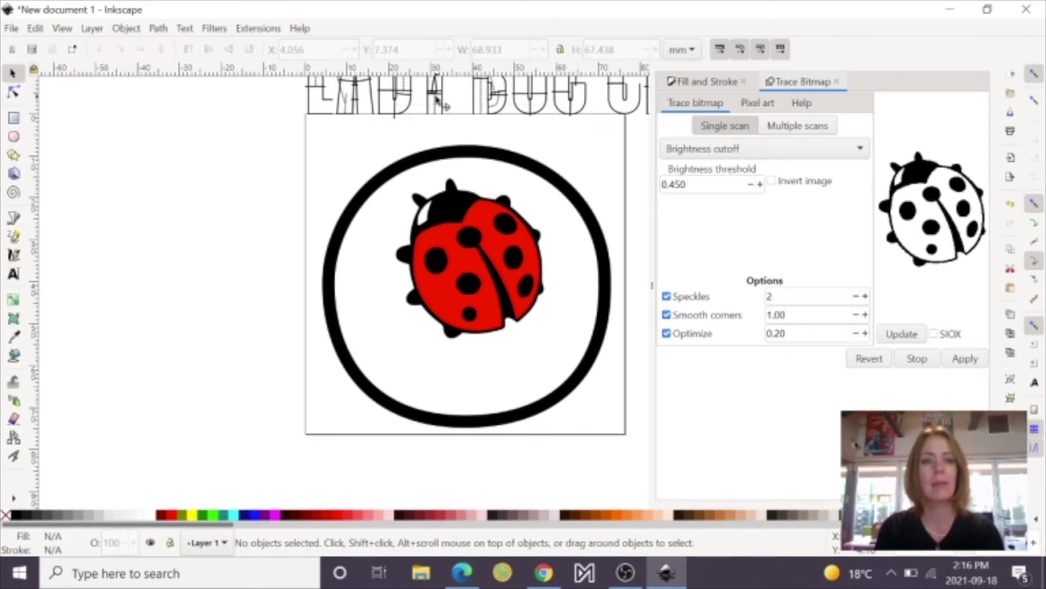
Step: Scale the lettering down, place it in the ring below the ladybug, and select all pieces
mouse_move(343, 103)
left_mouse_down()
mouse_move(367, 127)
mouse_move(256, 319)
mouse_move(192, 358)
left_mouse_up()
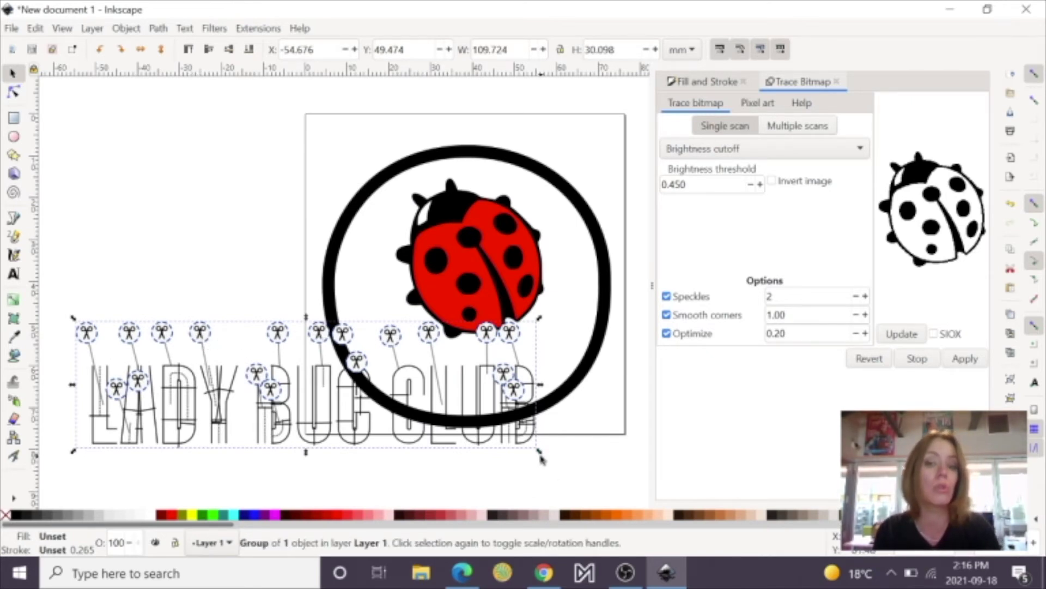
left_click_drag(538, 452, 285, 385)
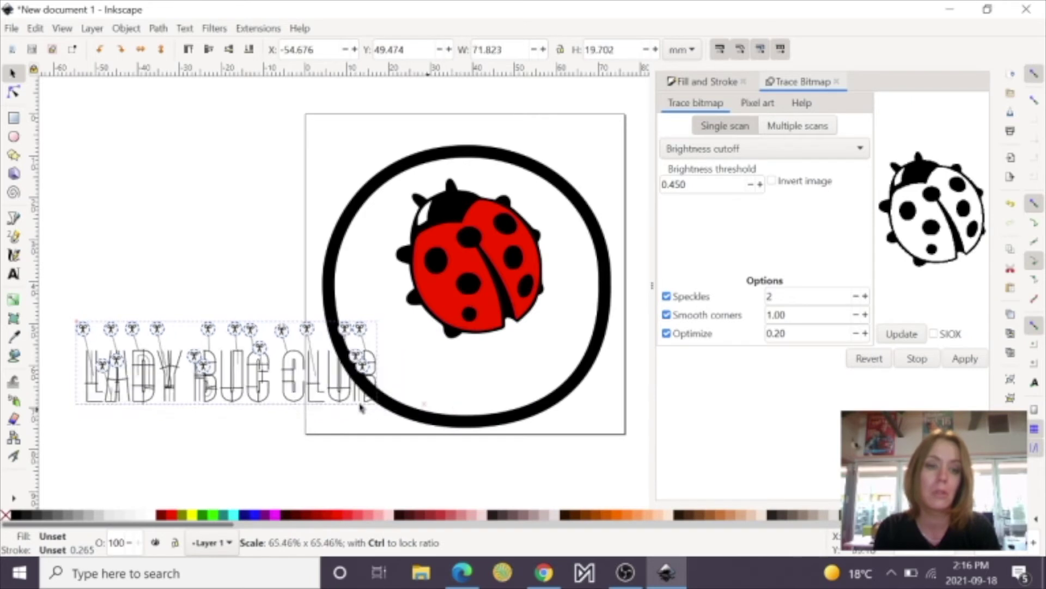
left_click_drag(285, 387, 285, 386)
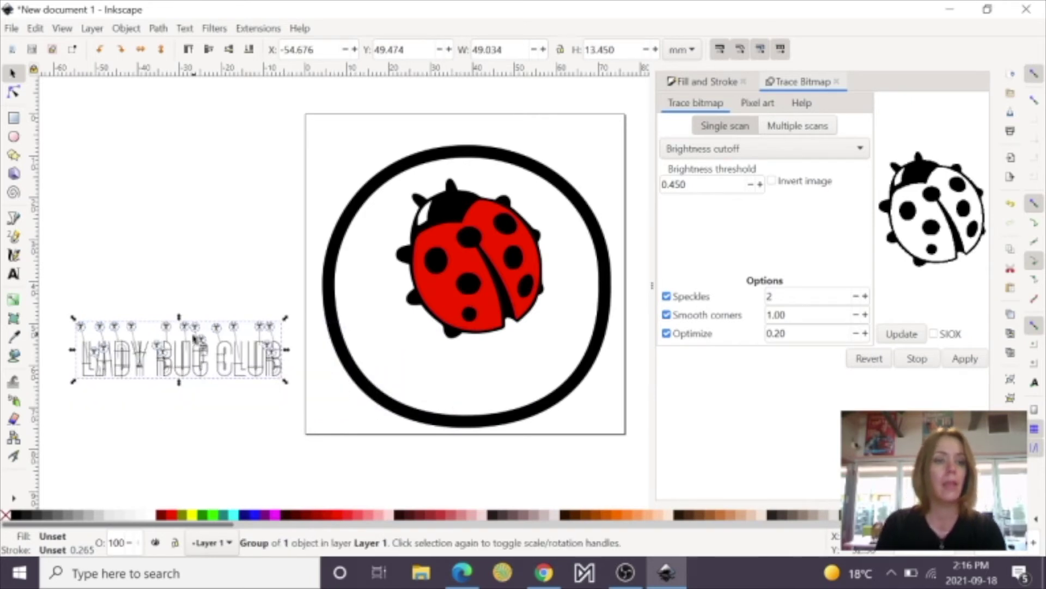
left_click_drag(224, 352, 483, 350)
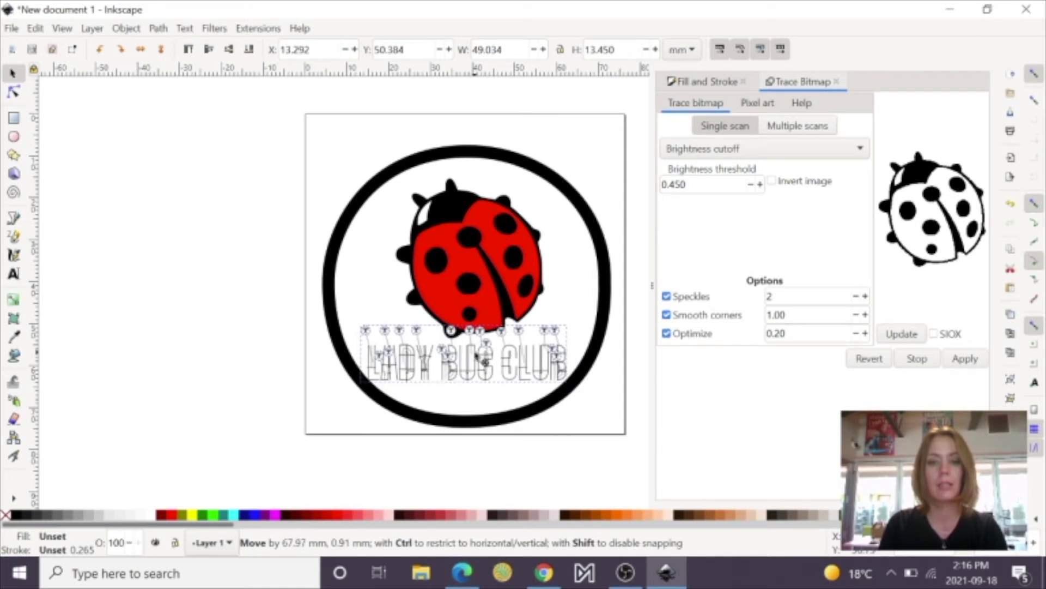
left_click_drag(477, 348, 478, 360)
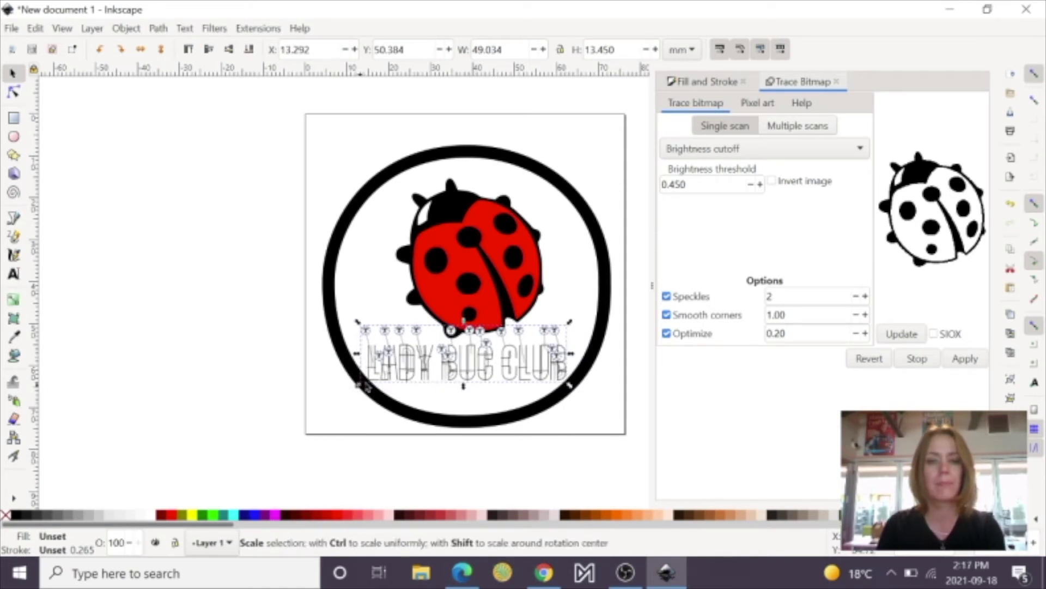
left_click_drag(364, 386, 374, 381)
left_click_drag(490, 373, 485, 379)
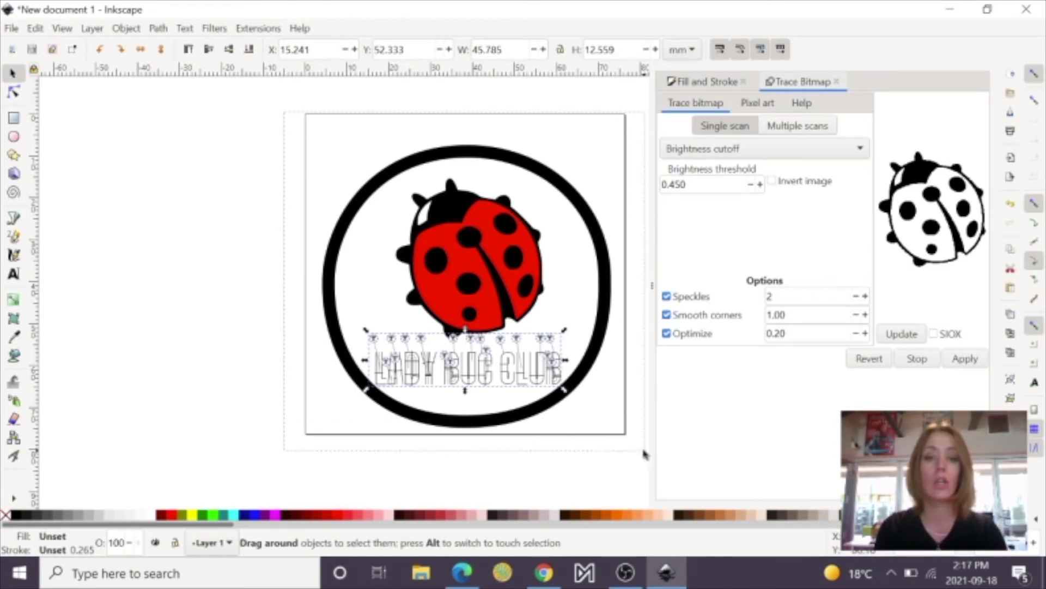
left_click_drag(285, 115, 645, 449)
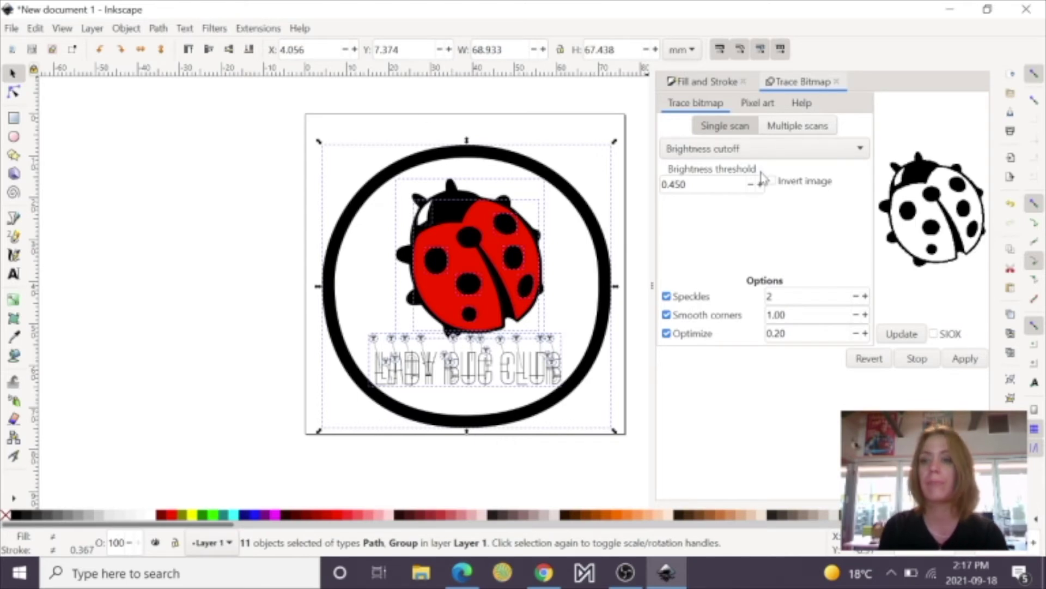
left_click(1011, 381)
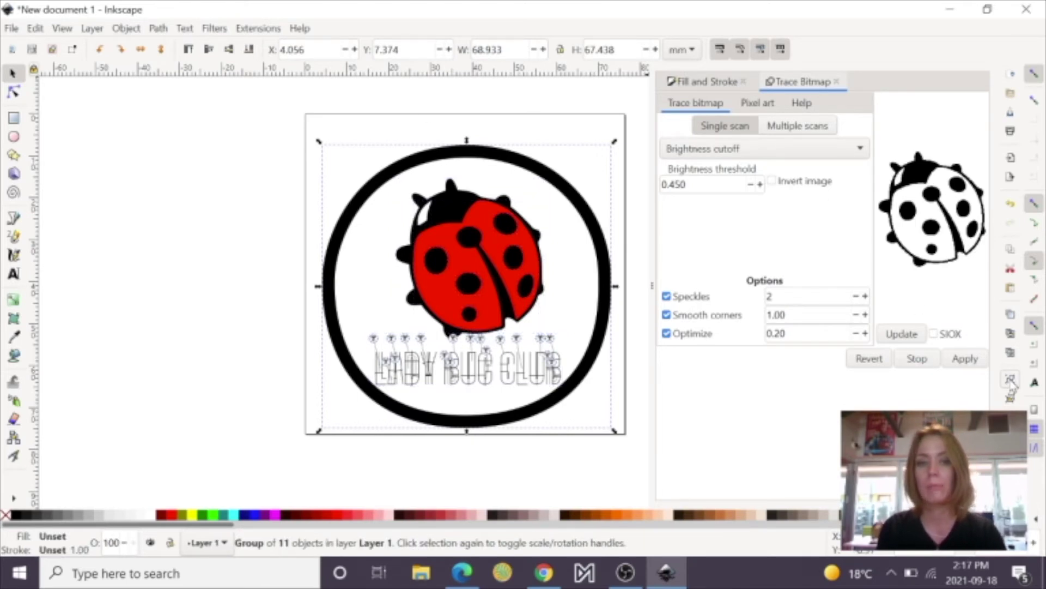
Step: Preview the patch's stitch-out in the Ink/Stitch simulator at increased speed
left_click(257, 29)
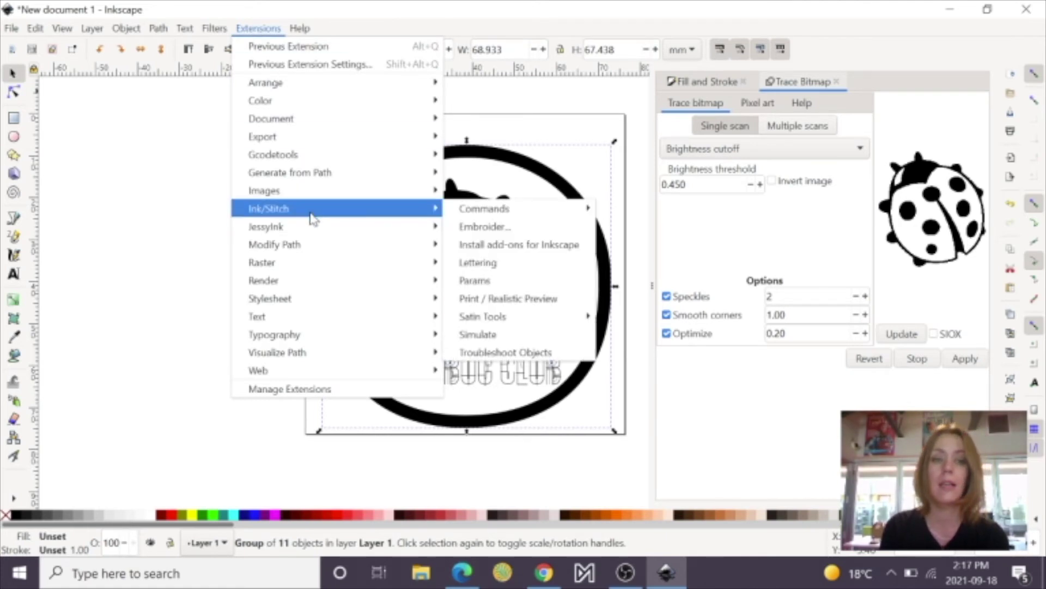
mouse_move(483, 317)
left_click(478, 334)
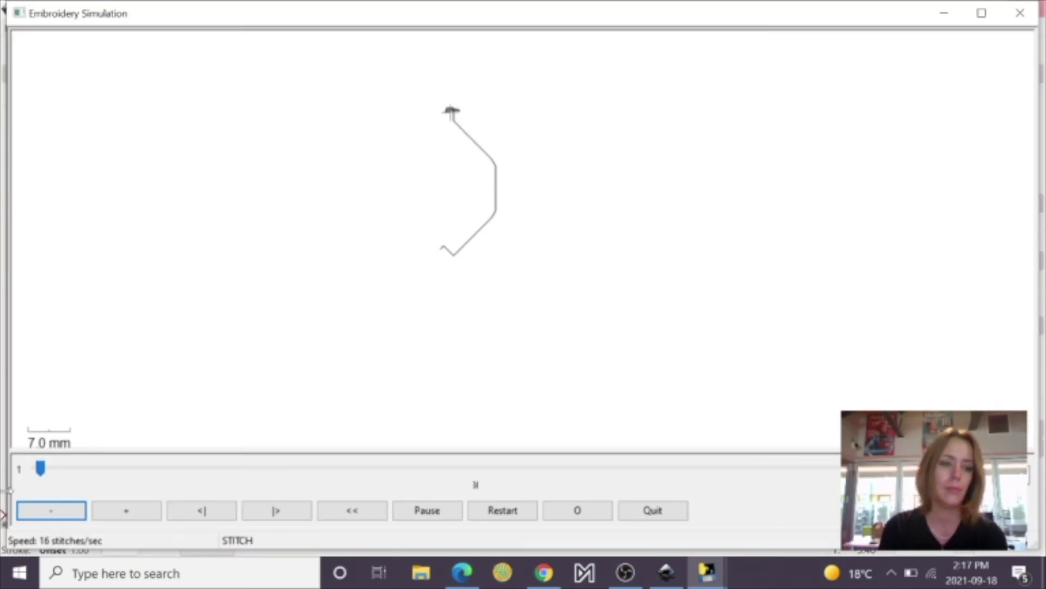
left_click(127, 510)
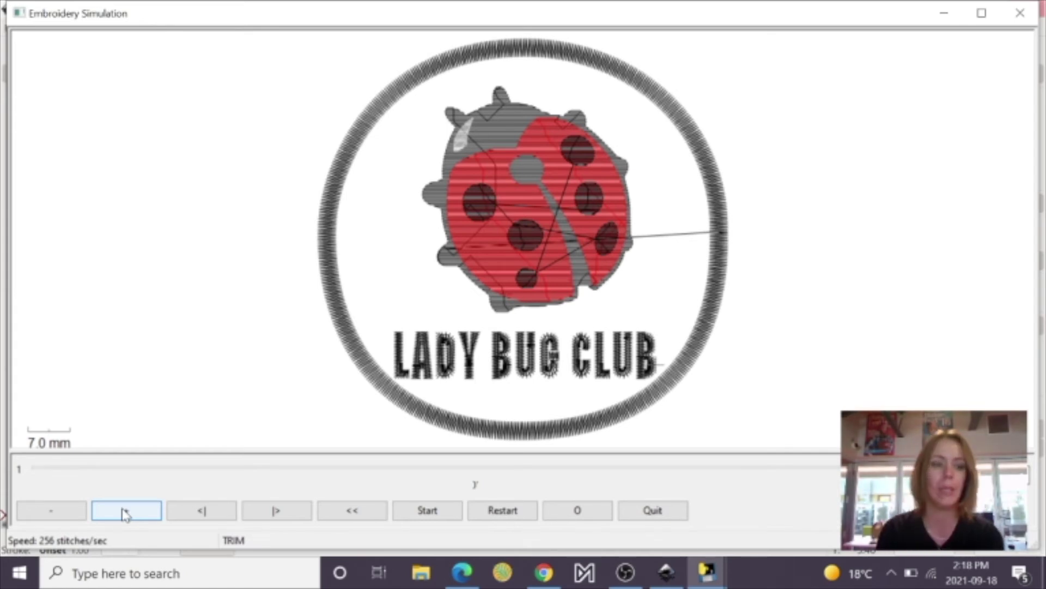
left_click(1021, 13)
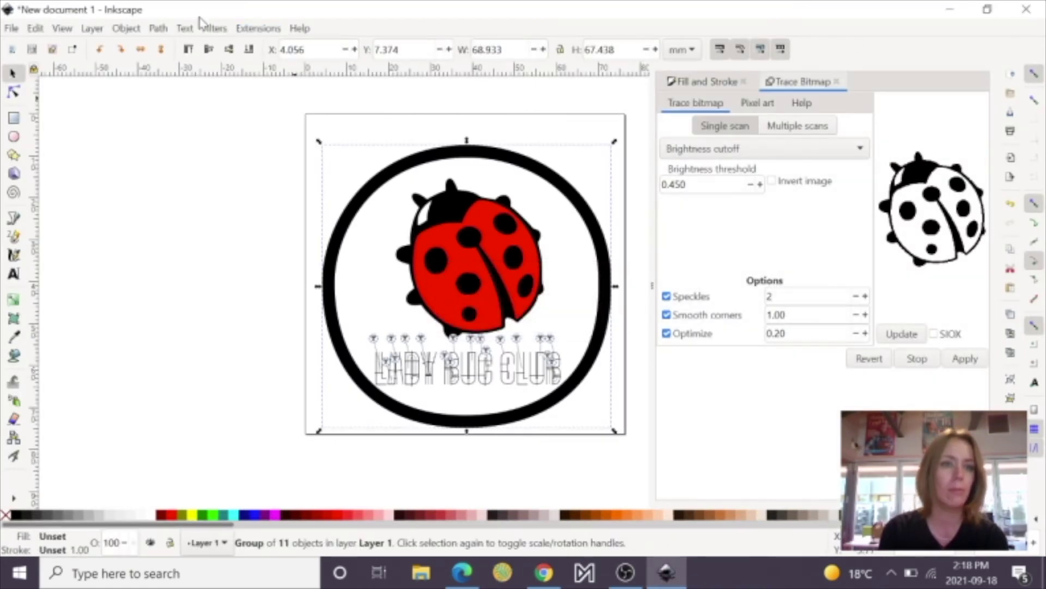
Step: Apply Ink/Stitch Embroider to show the patch's stitch paths and trims on the canvas
left_click(244, 31)
mouse_move(268, 209)
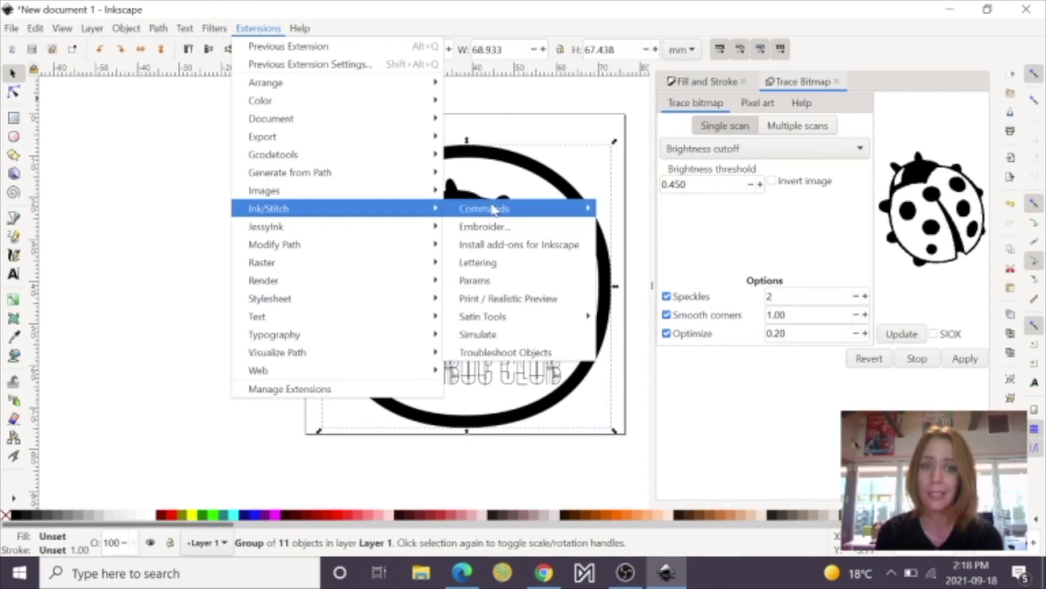
left_click(487, 233)
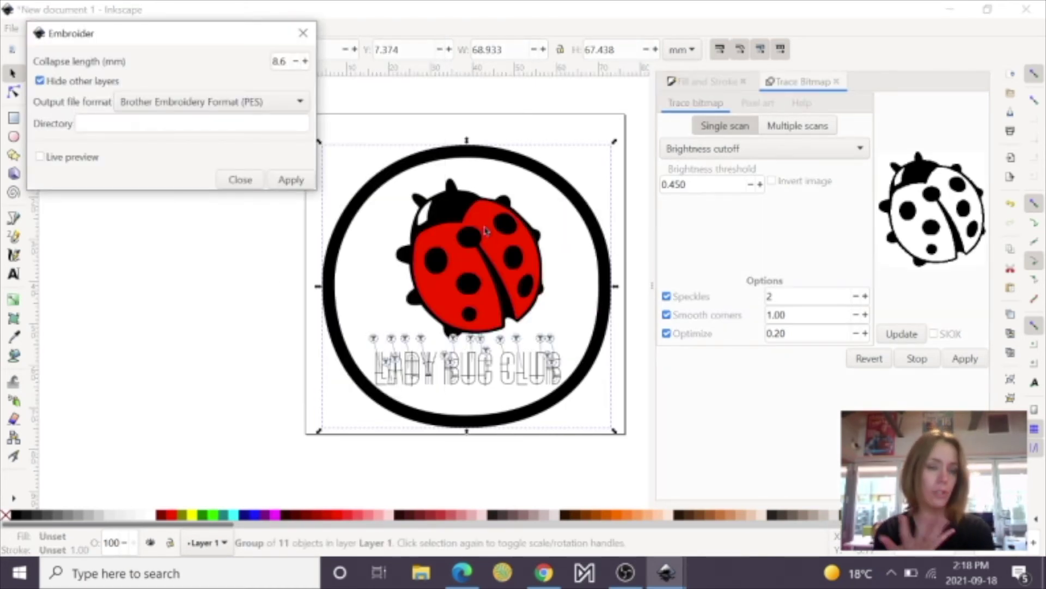
left_click(292, 180)
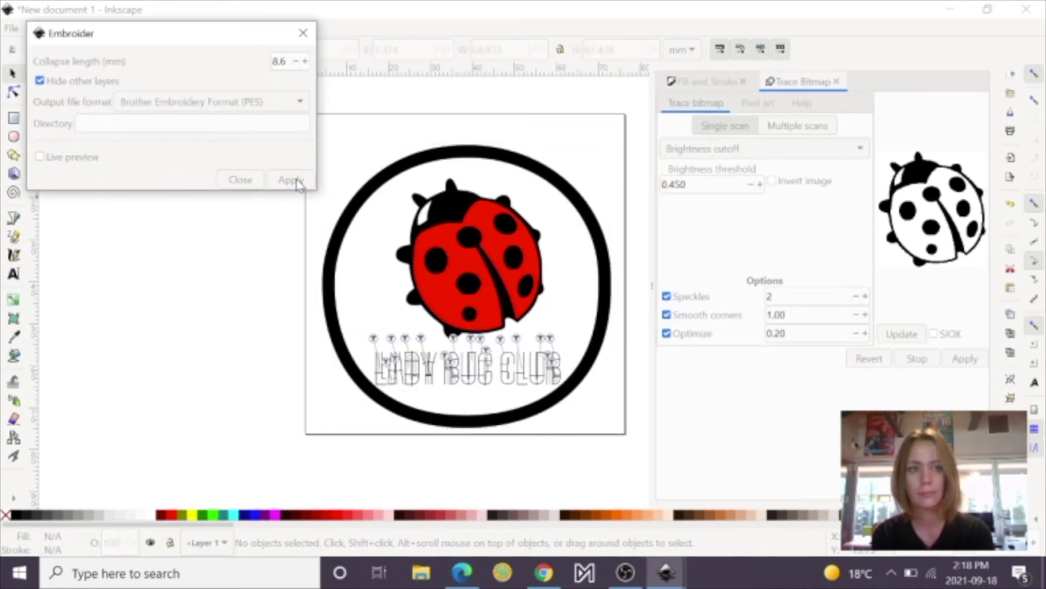
left_click(304, 33)
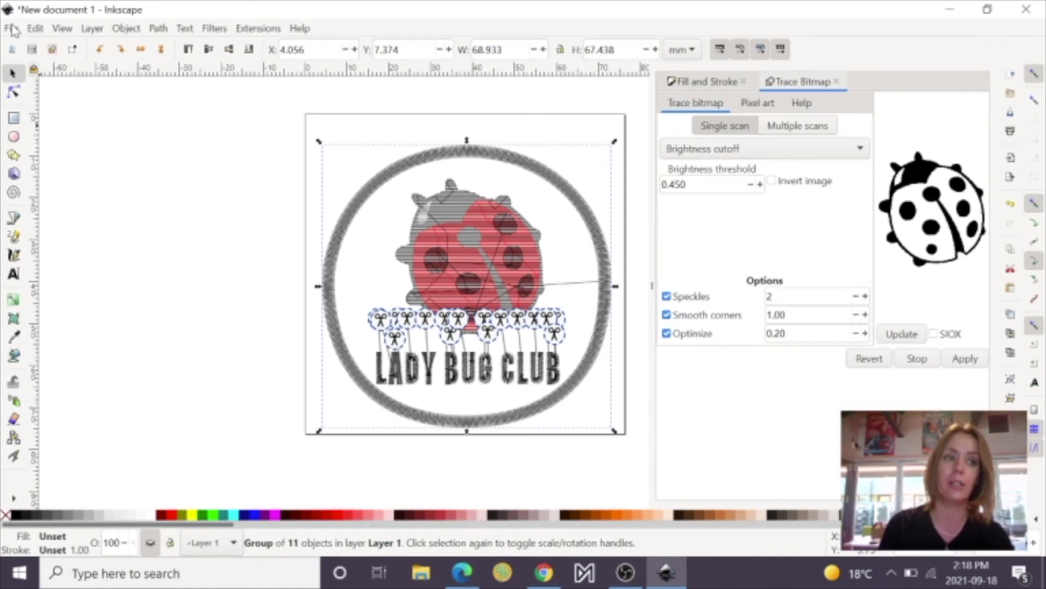
Step: Save the patch to the Desktop as 'Lady bug patch' in Tajima Embroidery Format (.dst)
left_click(12, 27)
left_click(58, 154)
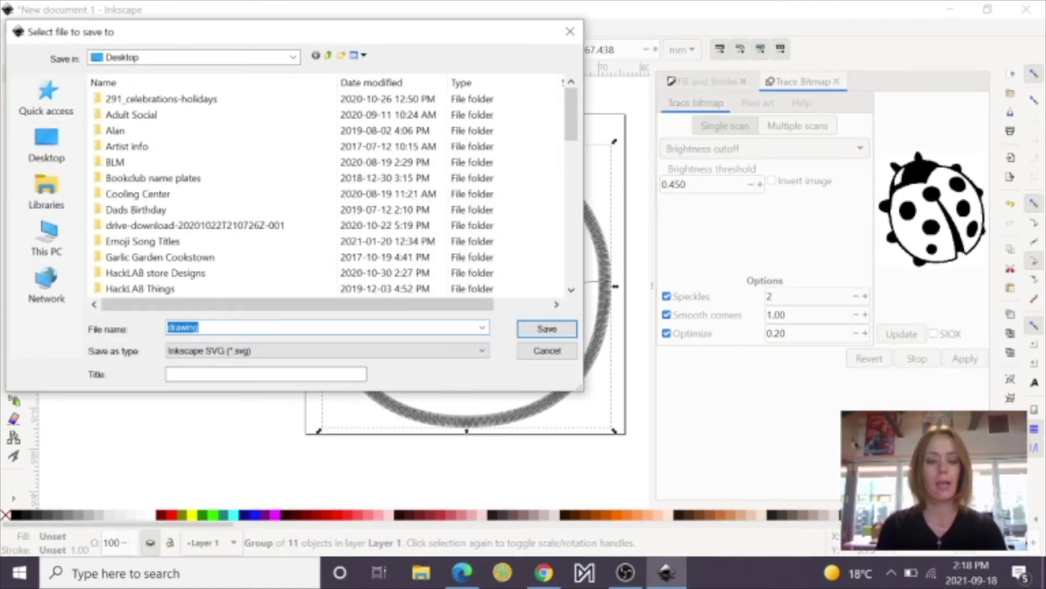
type("LAdy bug patch")
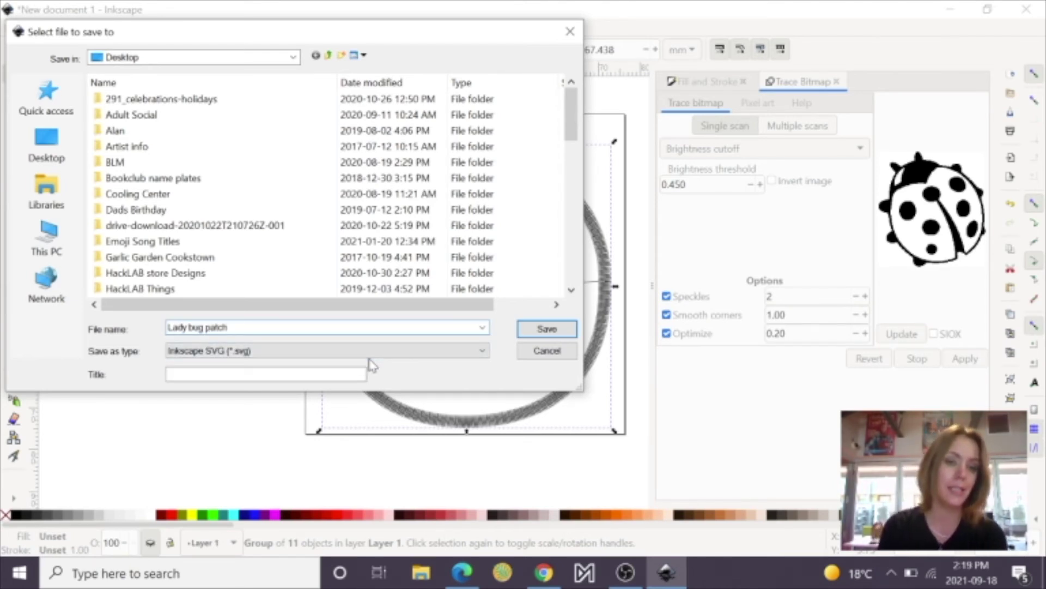
left_click(369, 353)
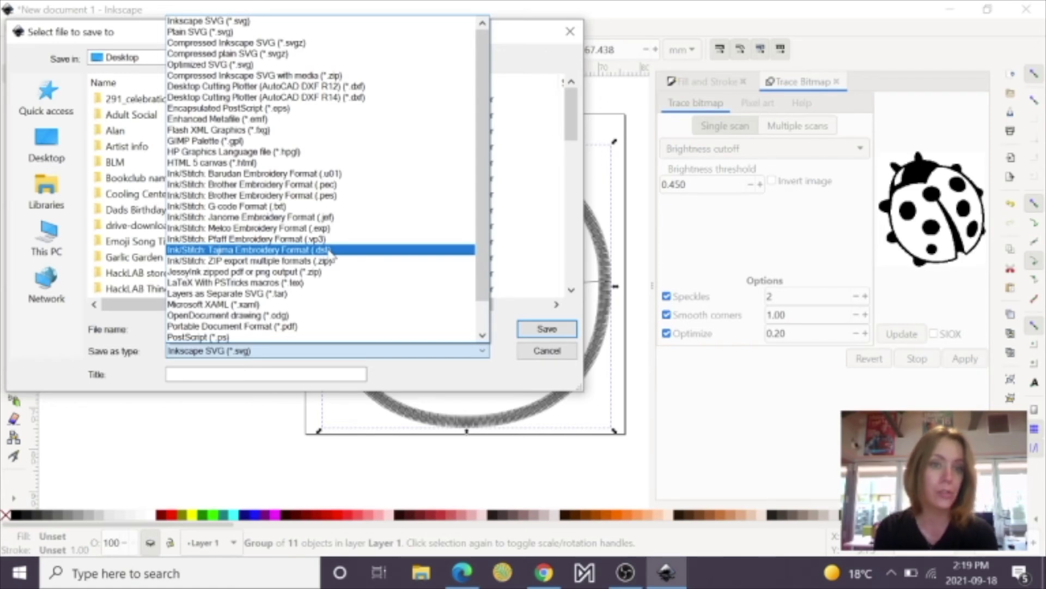
left_click(332, 251)
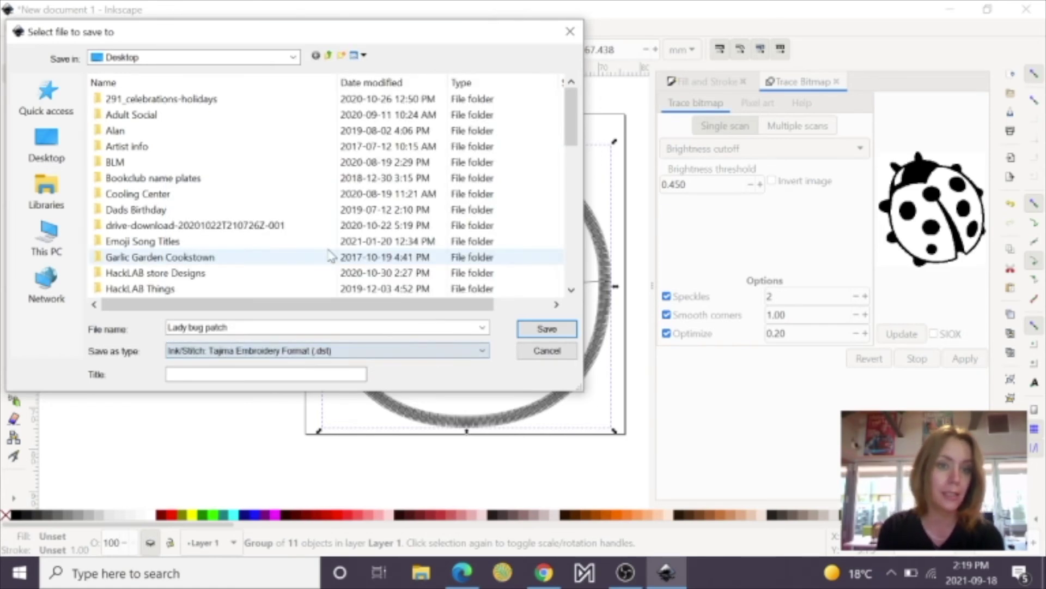
left_click(547, 329)
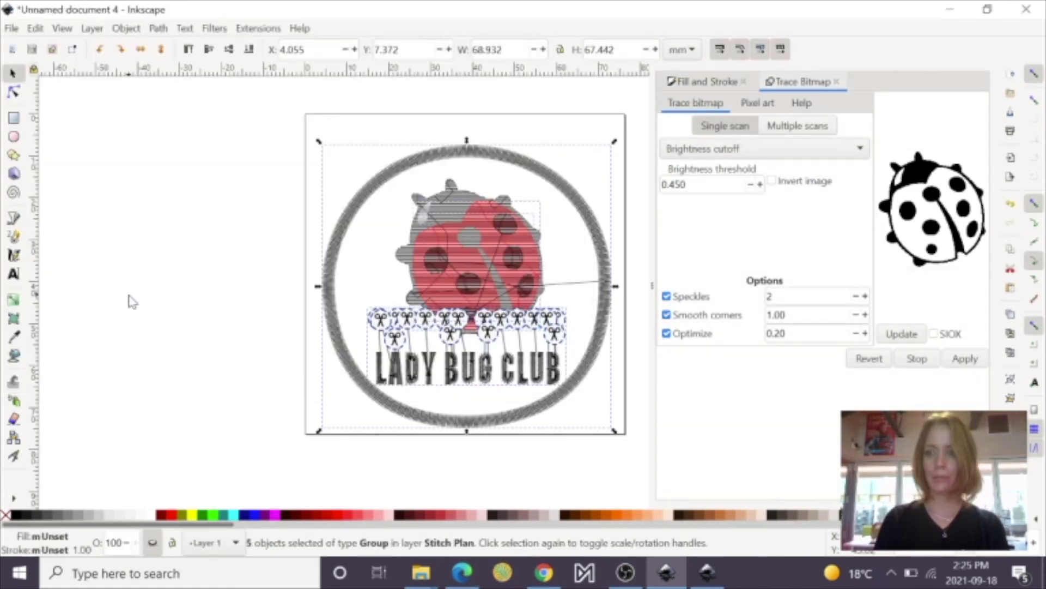